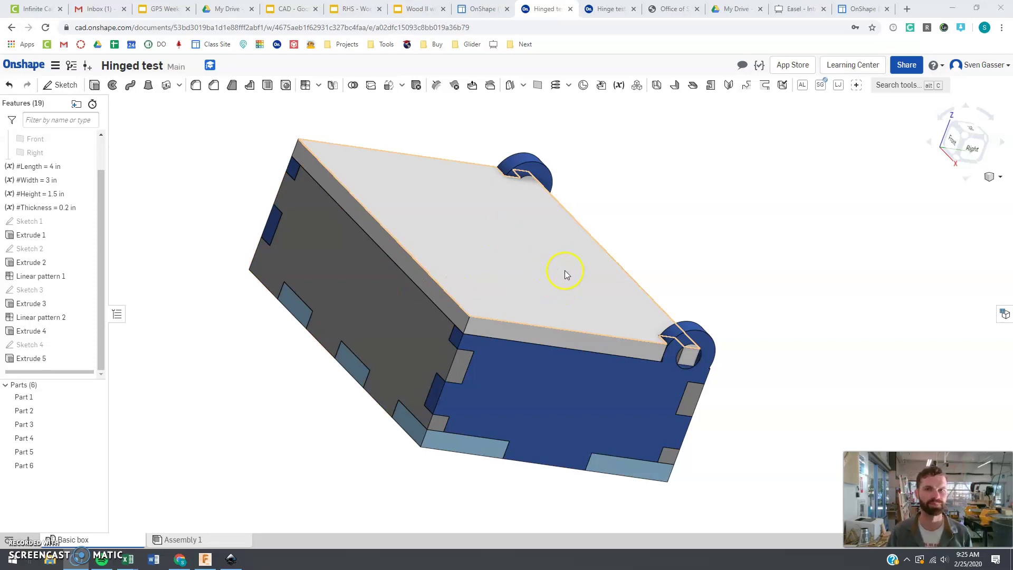
# Switch to the Hinge test 2 document and check the Length variable's definition without changing it.
pyautogui.click(605, 9)
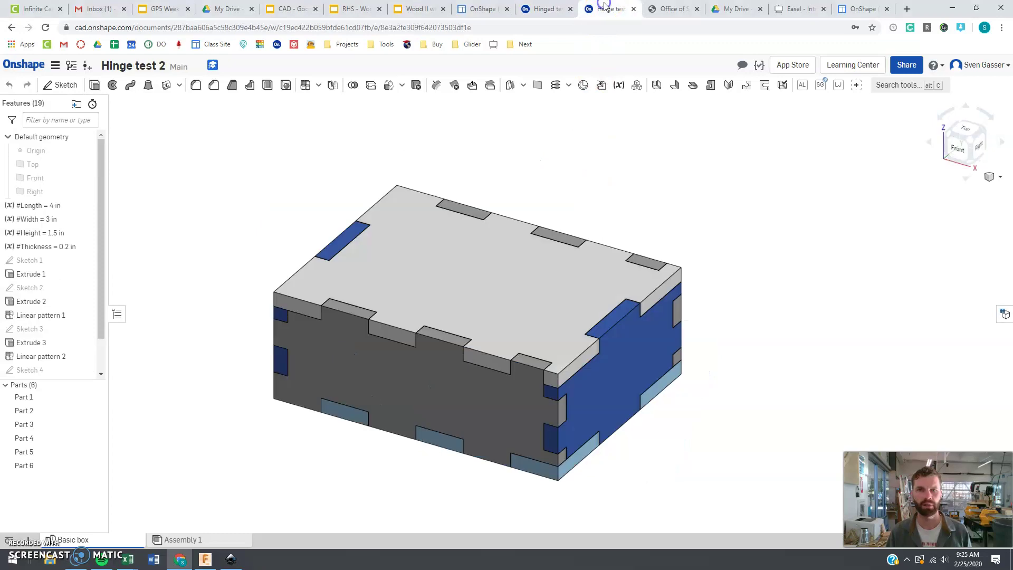
pyautogui.moveTo(572, 333)
pyautogui.mouseDown(button='right')
pyautogui.moveTo(597, 317)
pyautogui.moveTo(565, 317)
pyautogui.mouseUp(button='right')
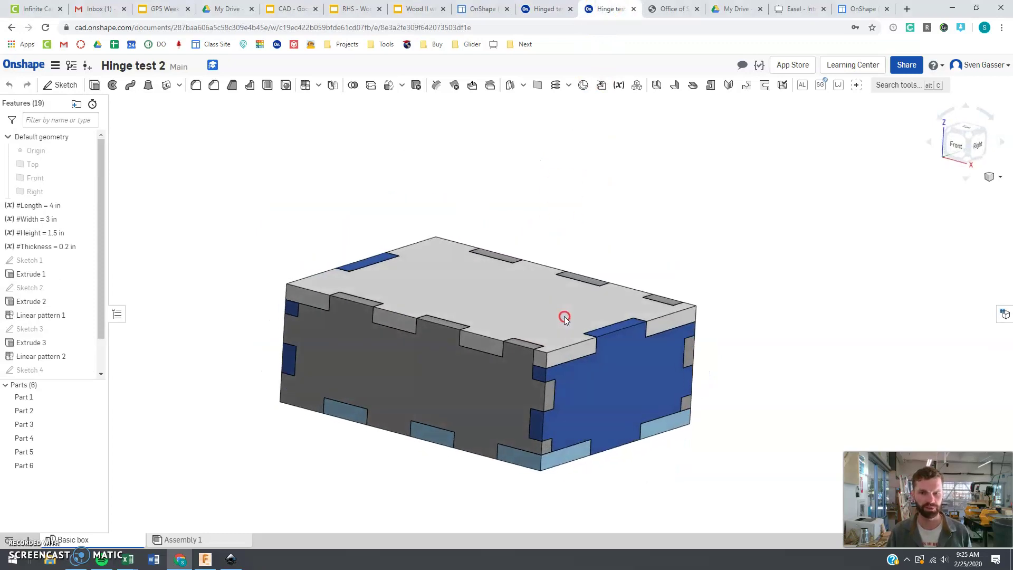
pyautogui.doubleClick(52, 207)
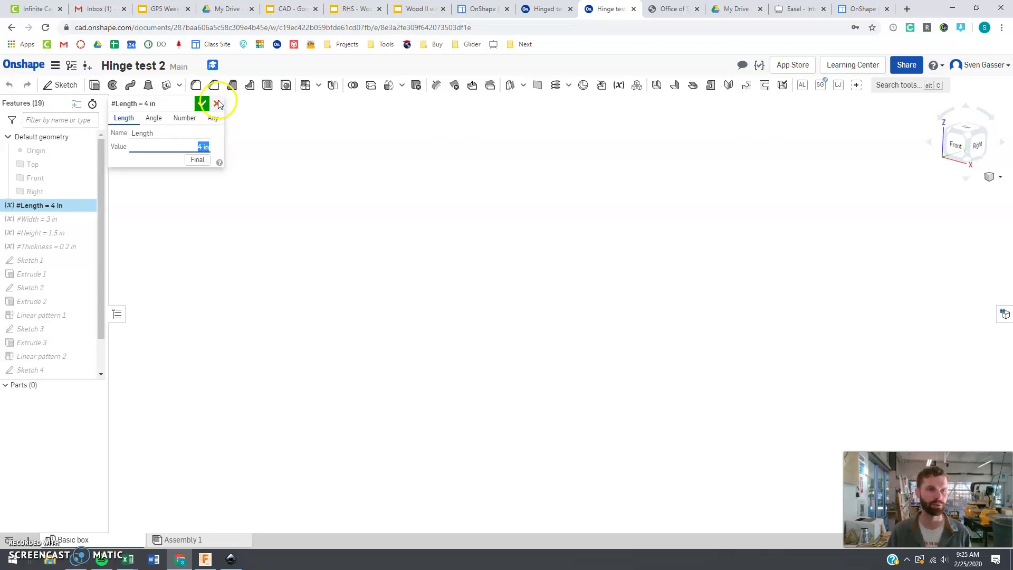
pyautogui.click(217, 104)
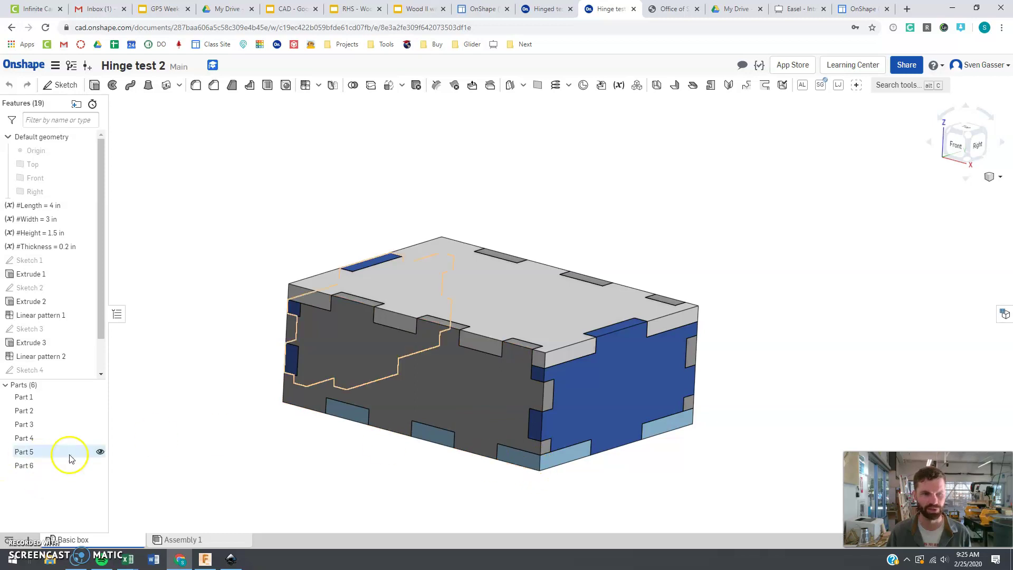
# Identify the box lid by toggling Part 6's visibility, and delete its features Sketch 4, Extrude 4 and Boolean 1.
pyautogui.click(99, 465)
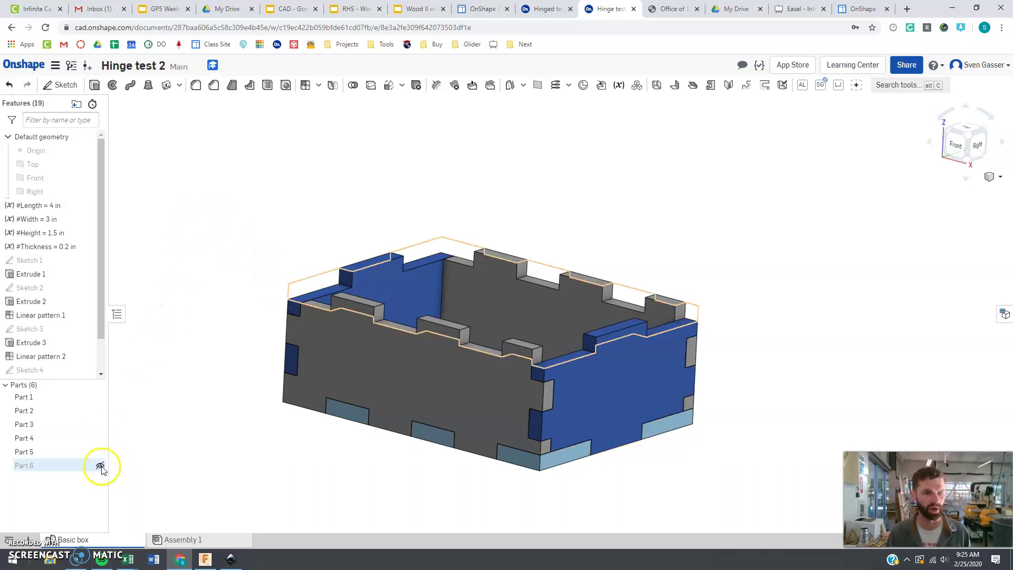
pyautogui.click(100, 465)
pyautogui.scroll(-1, 52, 317)
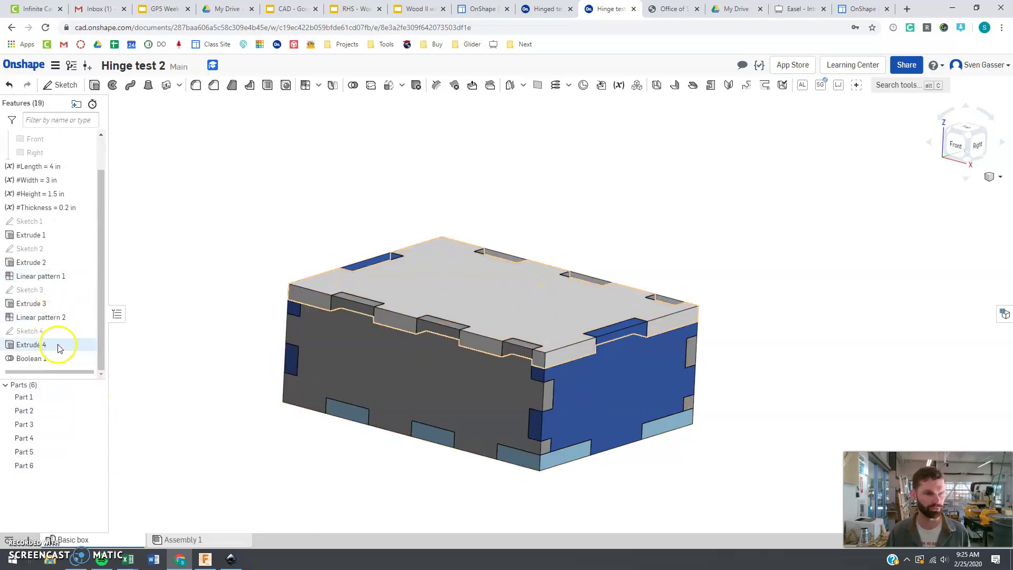
pyautogui.click(57, 345)
pyautogui.click(53, 332)
pyautogui.click(62, 359)
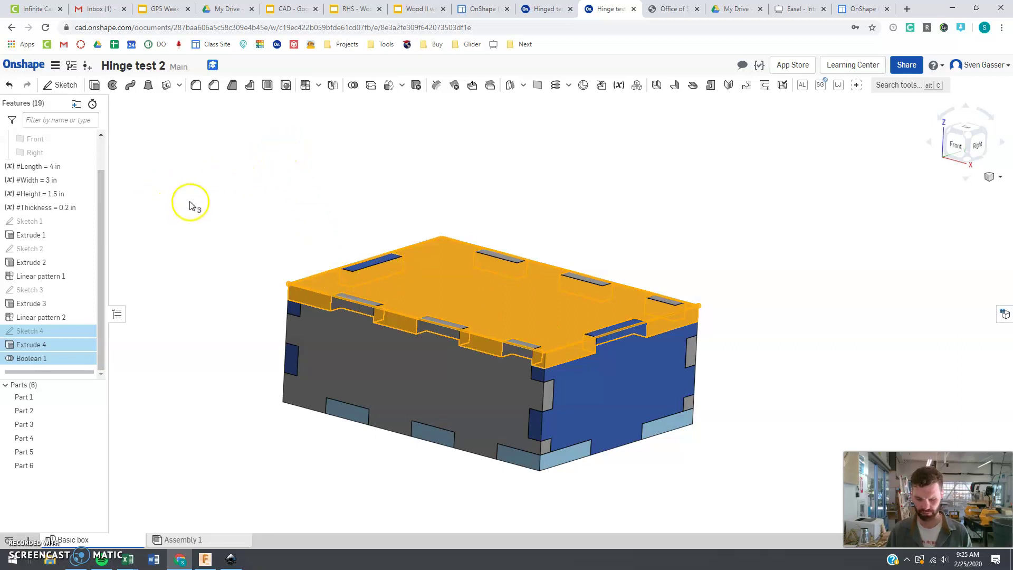
pyautogui.press('Delete')
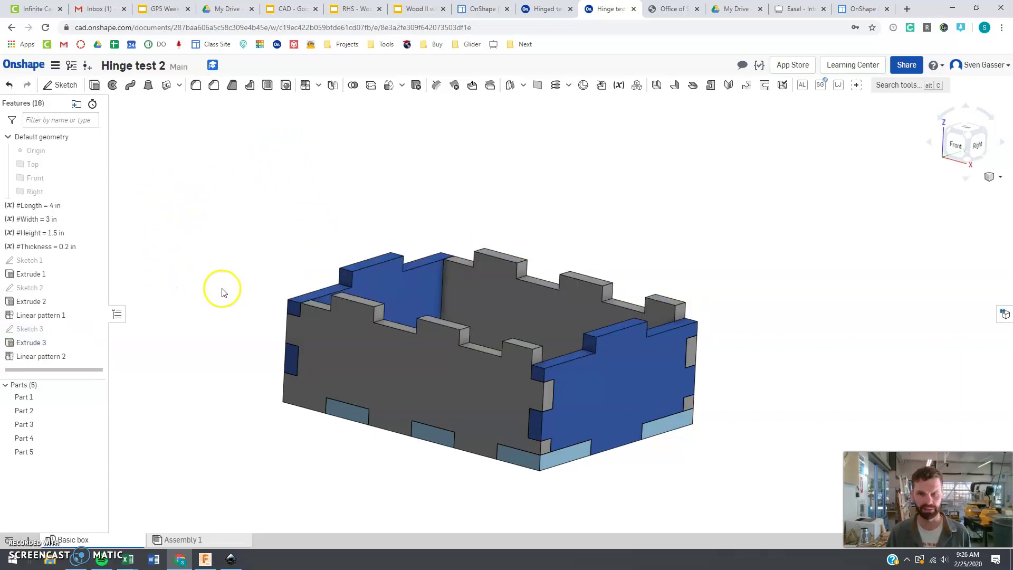
# Edit Sketch 3 and draw a rectangle about 0.24 by 0.2 in against the back wall's inner face, above the side panel's upper edge.
pyautogui.doubleClick(60, 332)
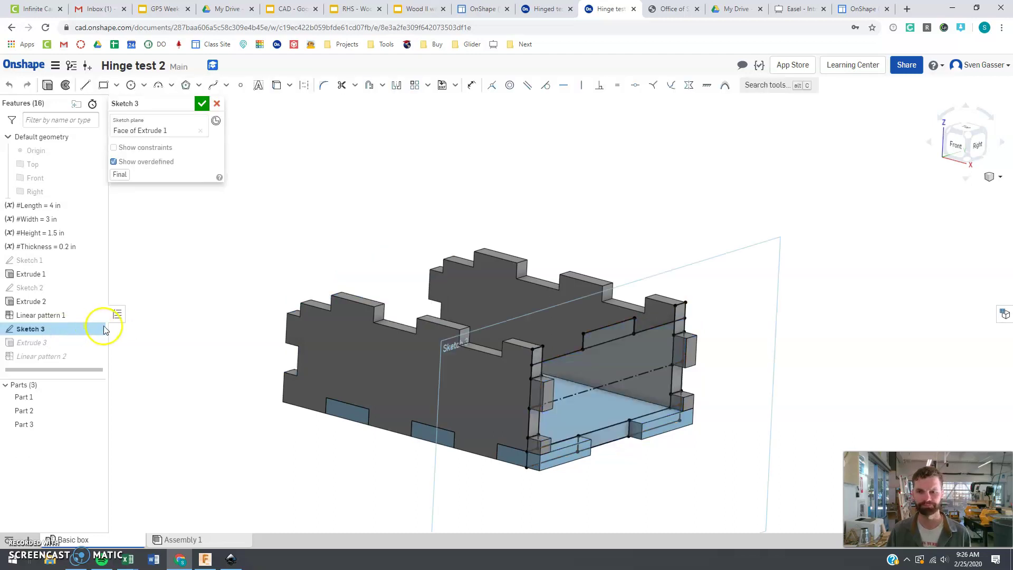
pyautogui.click(979, 145)
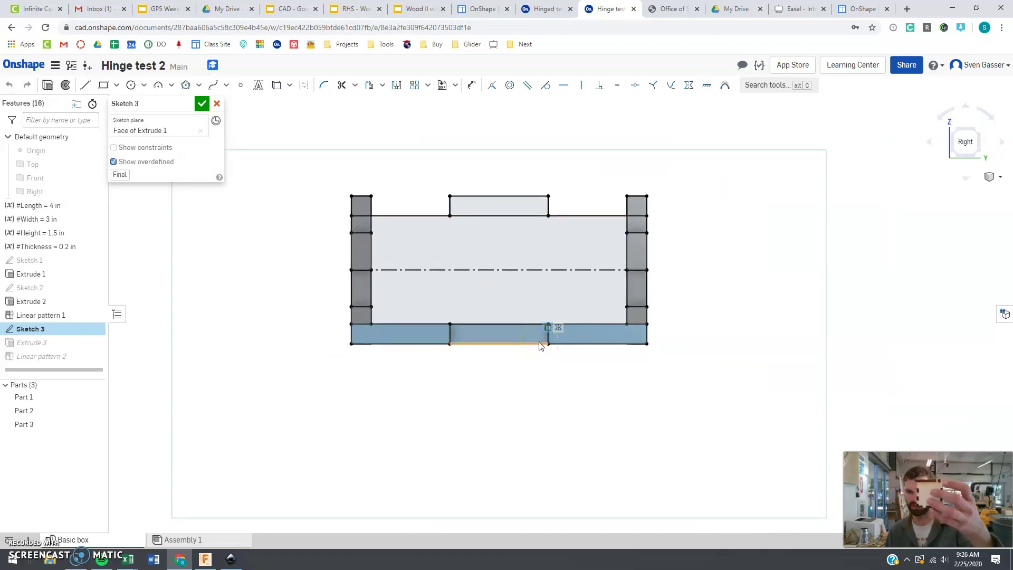
pyautogui.scroll(-1, 583, 352)
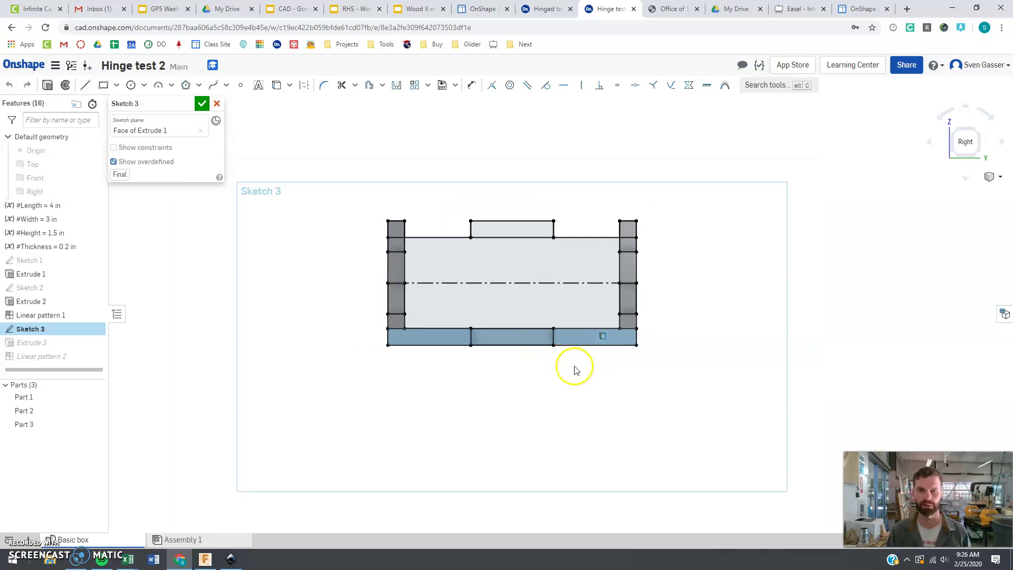
pyautogui.scroll(4, 638, 216)
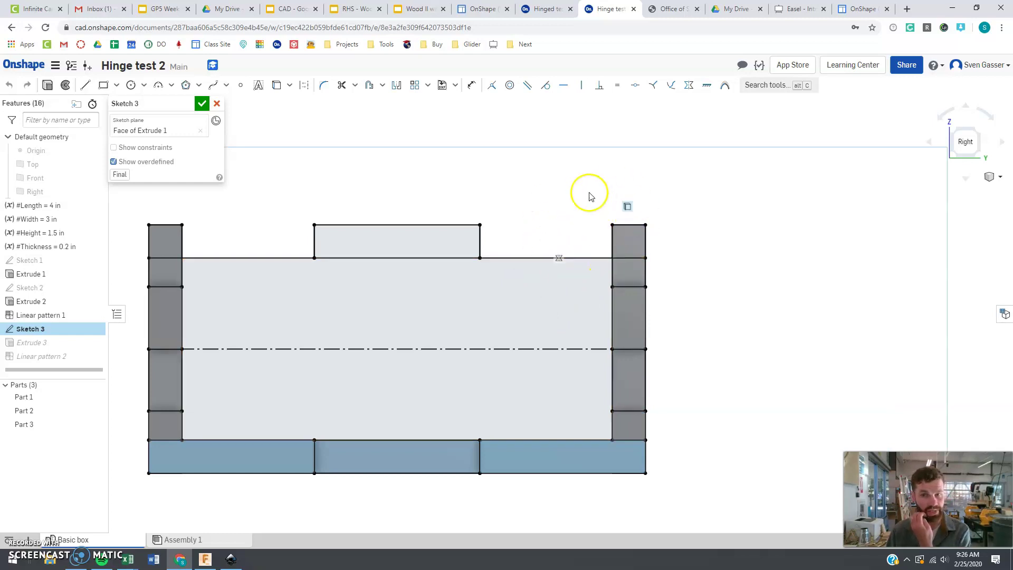
pyautogui.click(103, 87)
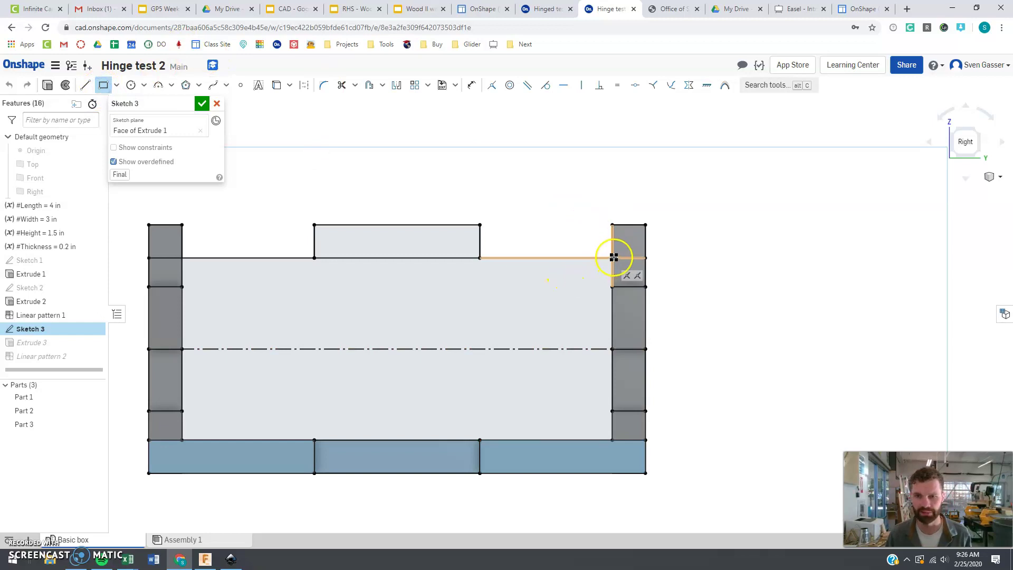
pyautogui.moveTo(612, 258); pyautogui.dragTo(573, 222)
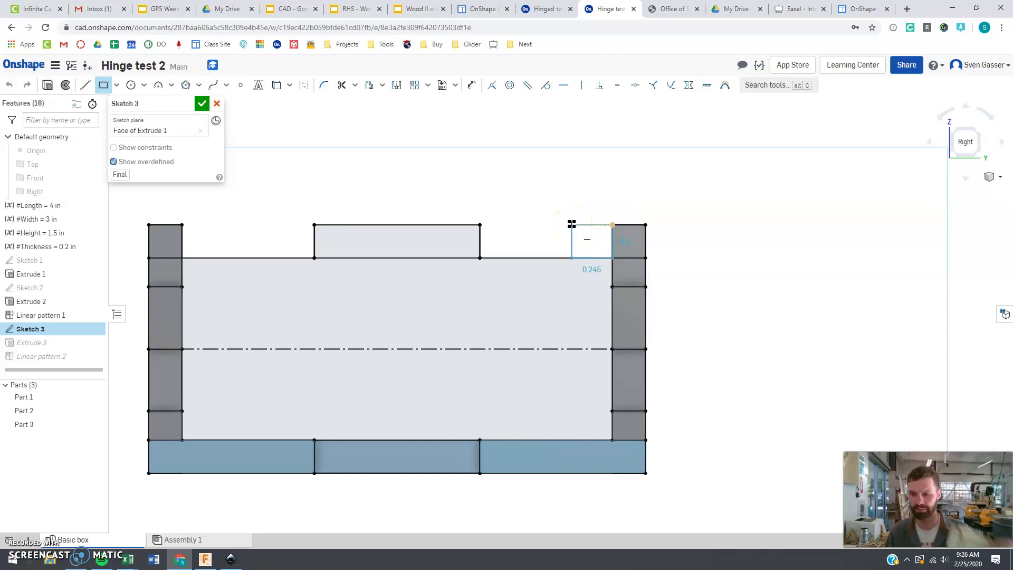
pyautogui.moveTo(573, 224); pyautogui.dragTo(573, 225)
pyautogui.click(565, 235)
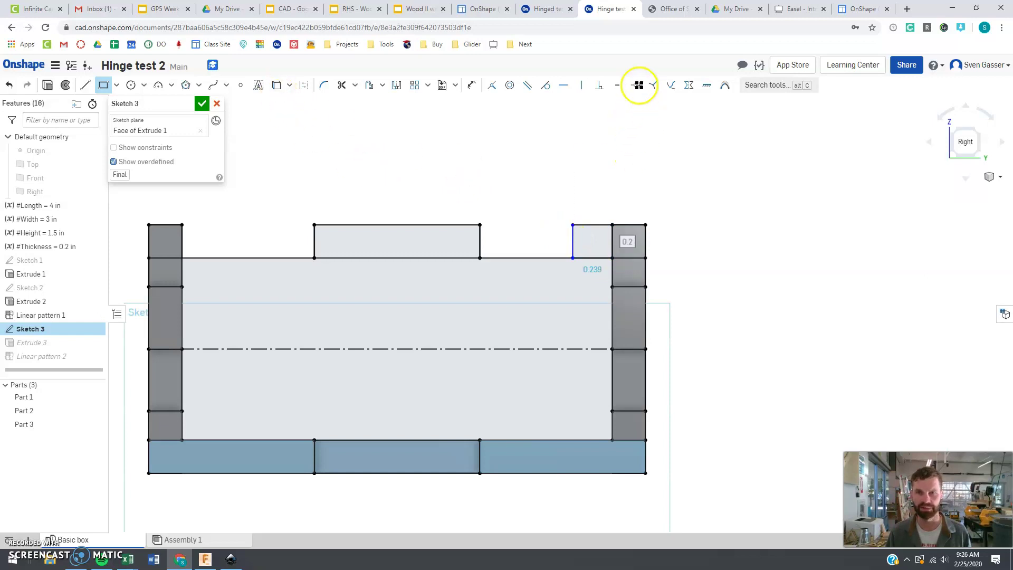
pyautogui.press('Escape')
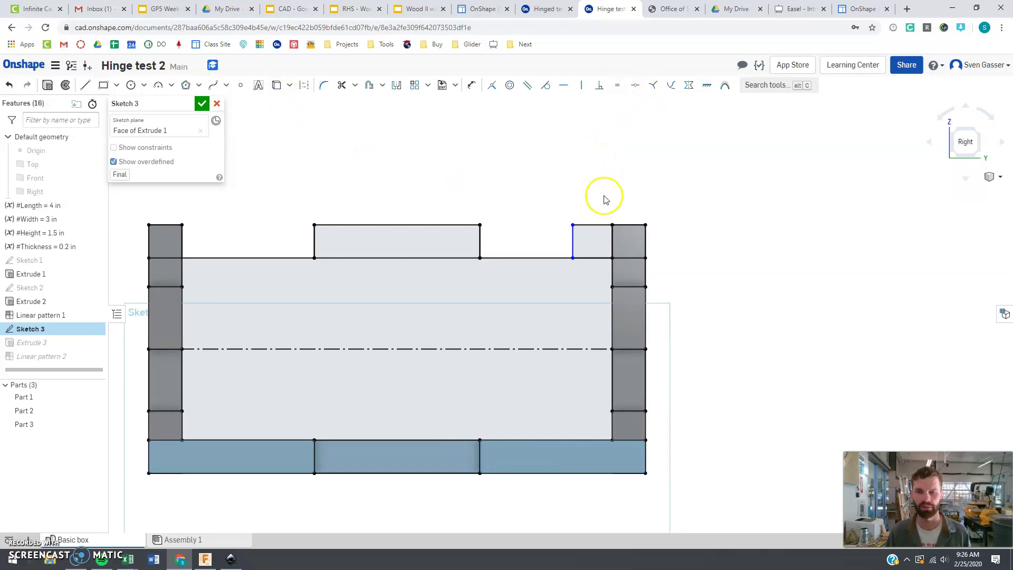
# Constrain the small rectangle's top and side edges equal, checking its width with a temporary dimension.
pyautogui.click(616, 89)
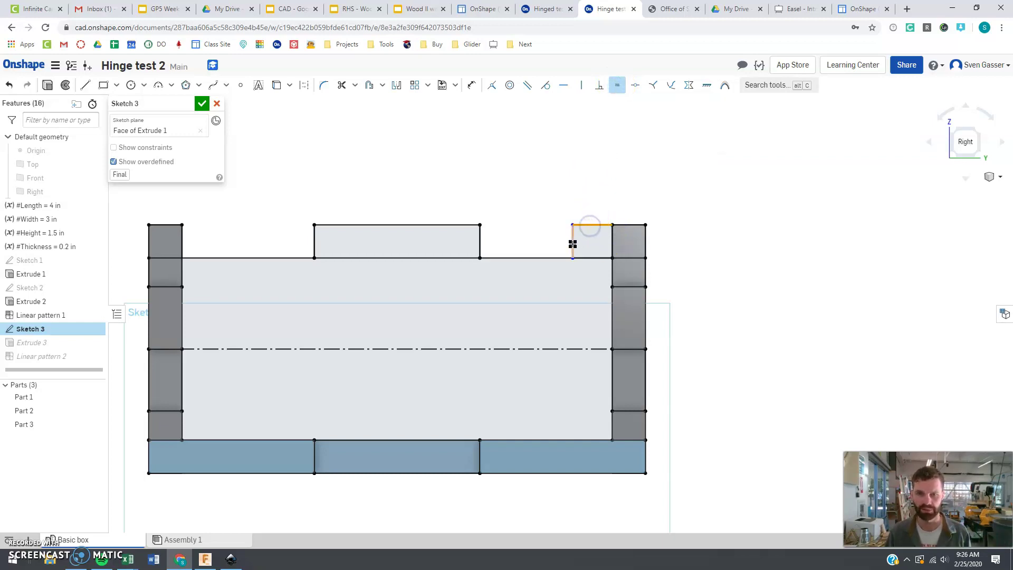
pyautogui.press('u')
pyautogui.click(592, 225)
pyautogui.click(631, 165)
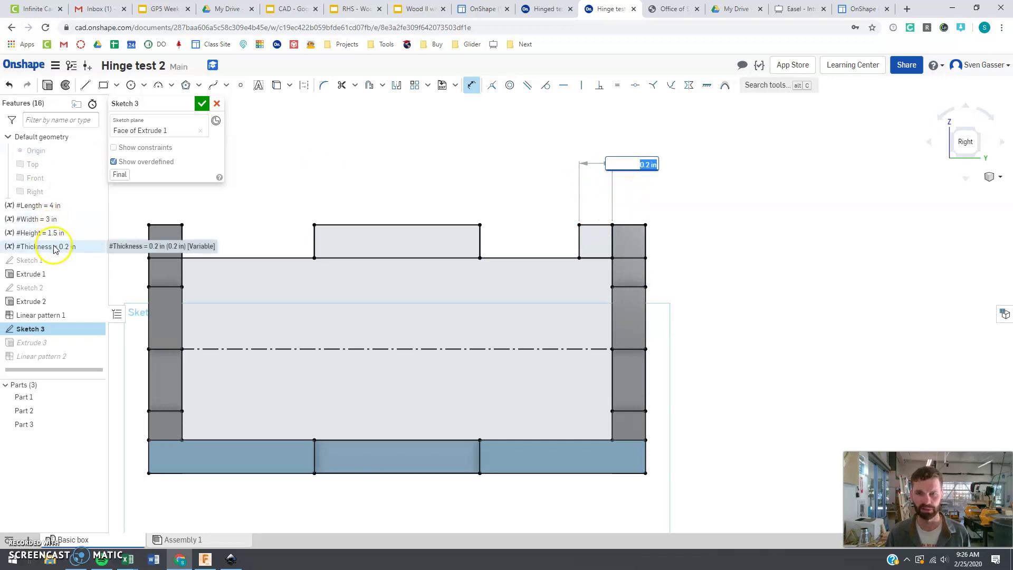
pyautogui.press('Return')
pyautogui.hotkey('ctrl', 'z')
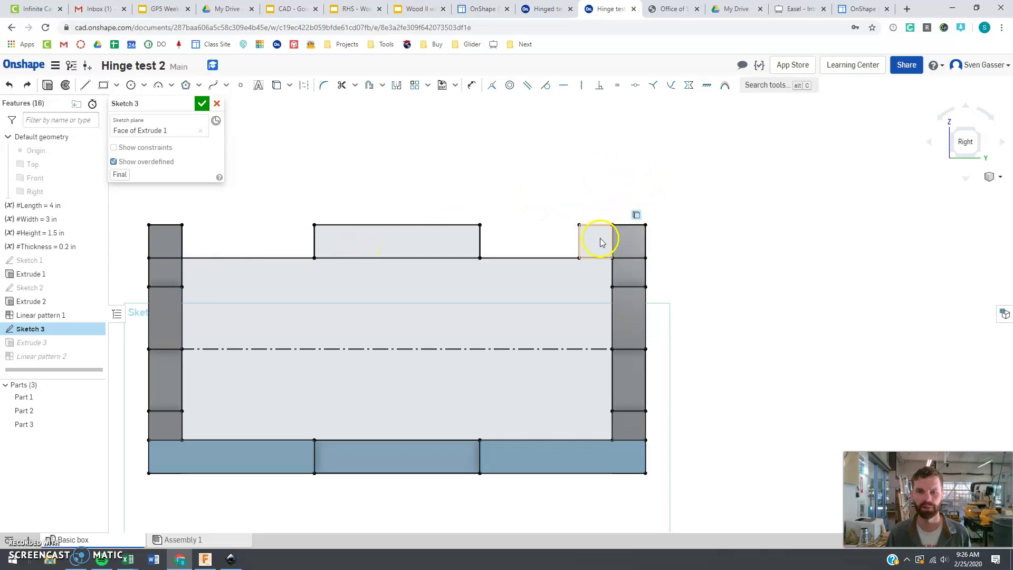
# Draw a 3 point circle through the corners of the small square.
pyautogui.click(143, 85)
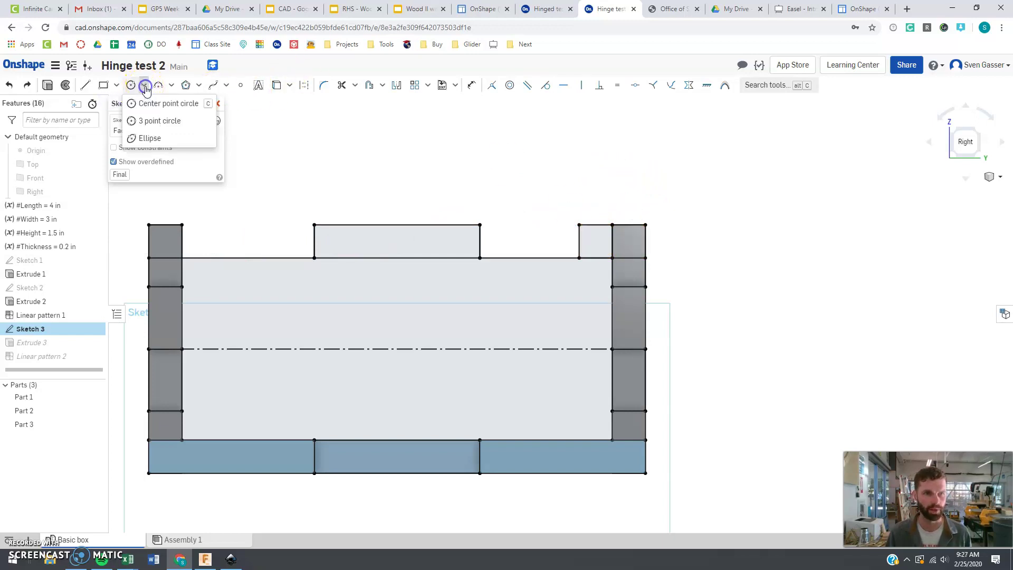
pyautogui.click(153, 121)
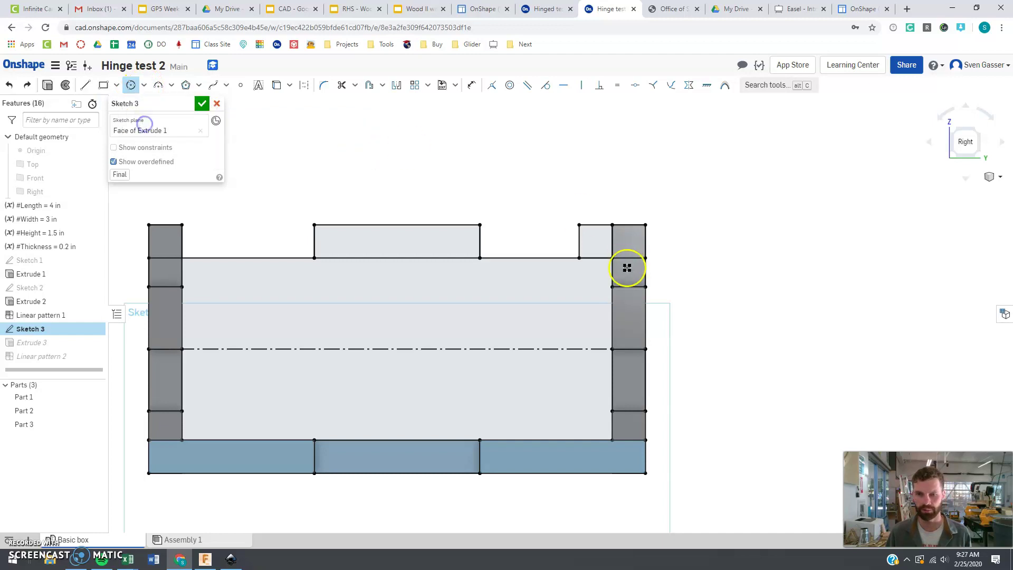
pyautogui.click(579, 259)
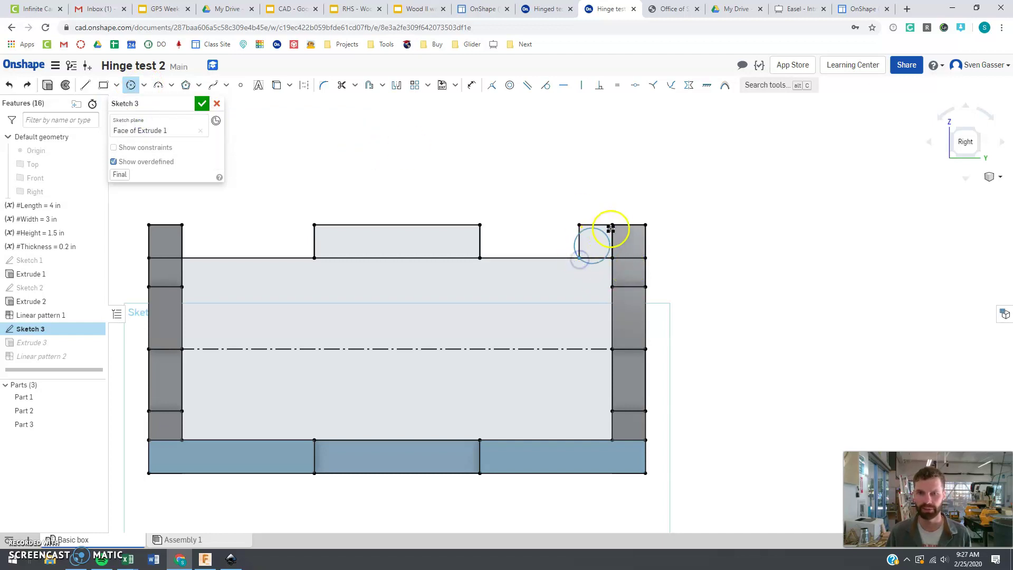
pyautogui.click(613, 225)
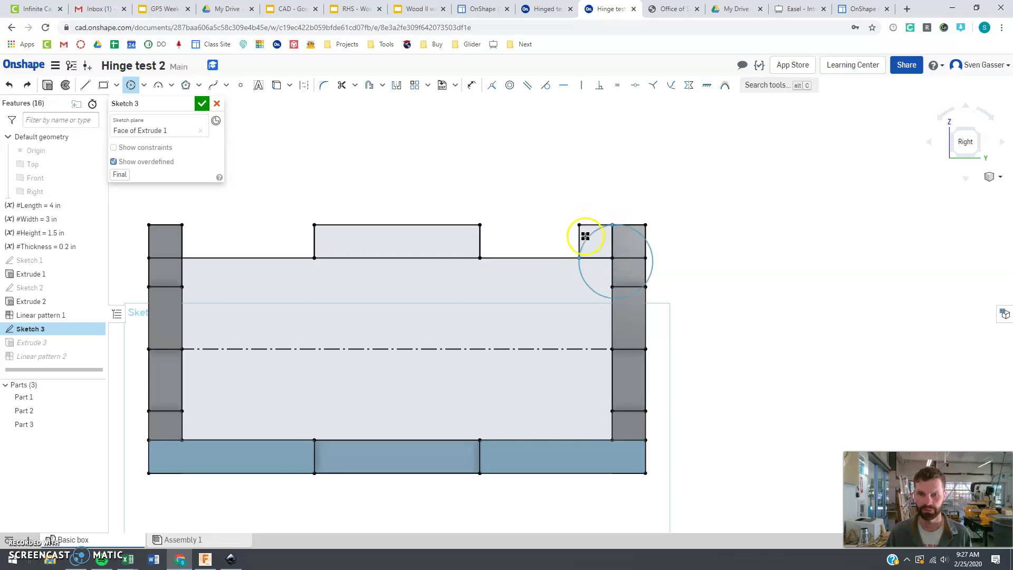
pyautogui.click(578, 225)
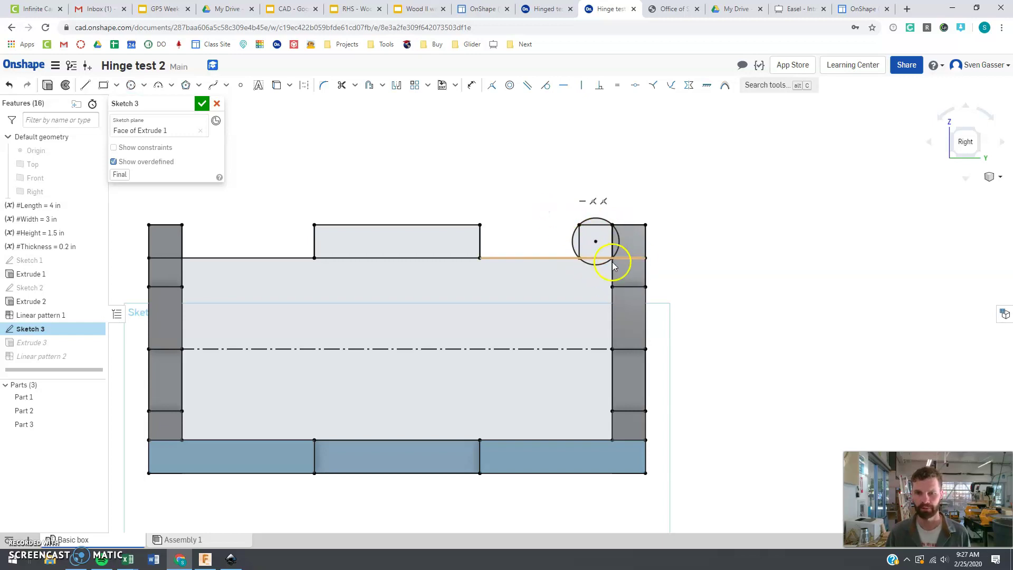
# Draw a concentric center point circle about 0.6 in in diameter, reaching the back wall's outer edge, and finish Sketch 3.
pyautogui.scroll(3, 607, 238)
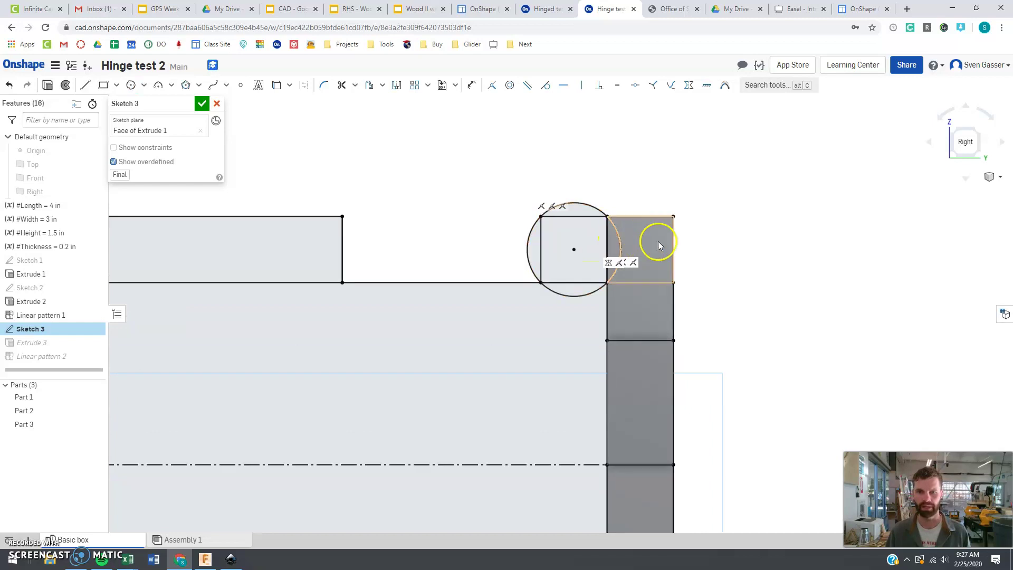
pyautogui.click(143, 85)
pyautogui.click(151, 108)
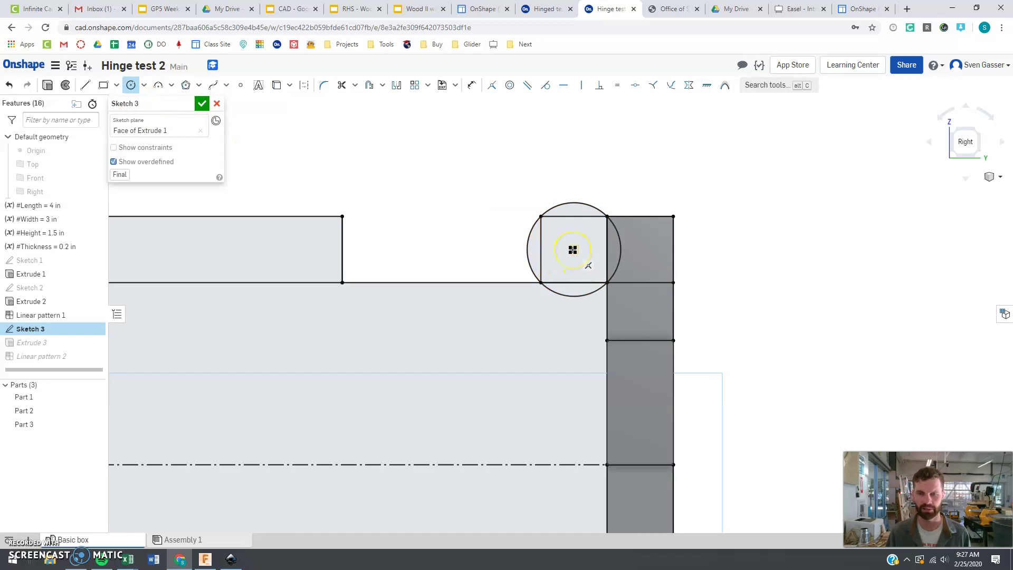
pyautogui.moveTo(573, 250); pyautogui.dragTo(650, 187)
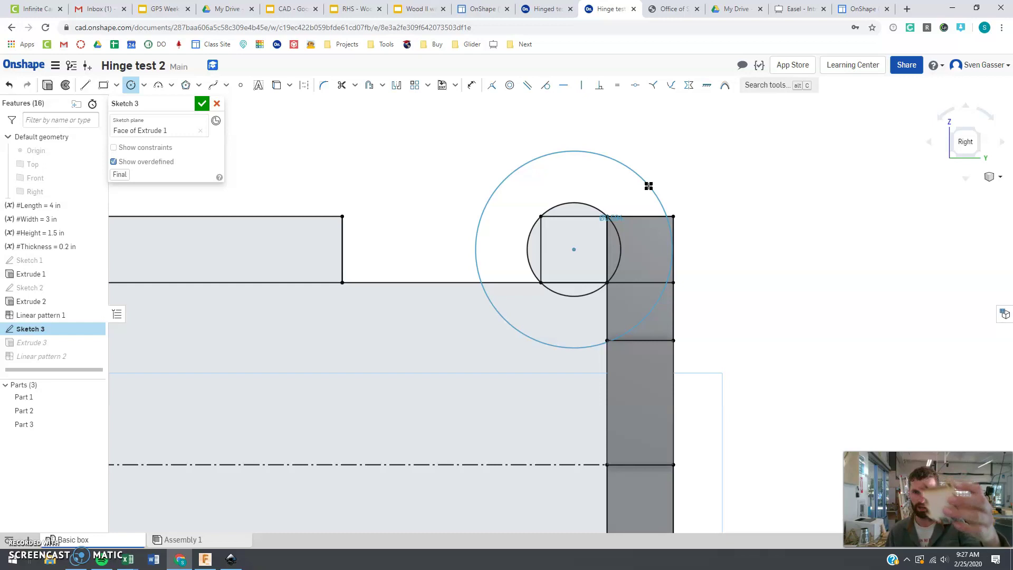
pyautogui.moveTo(649, 186); pyautogui.dragTo(673, 252)
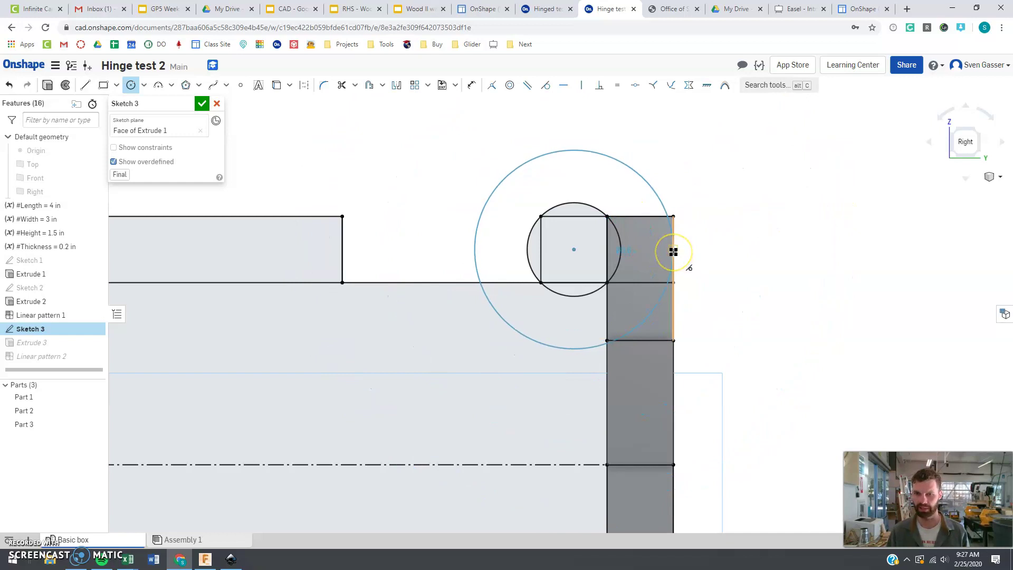
pyautogui.moveTo(674, 252); pyautogui.dragTo(680, 251)
pyautogui.scroll(-3, 683, 255)
pyautogui.scroll(-1, 683, 255)
pyautogui.scroll(2, 683, 255)
pyautogui.scroll(-1, 624, 271)
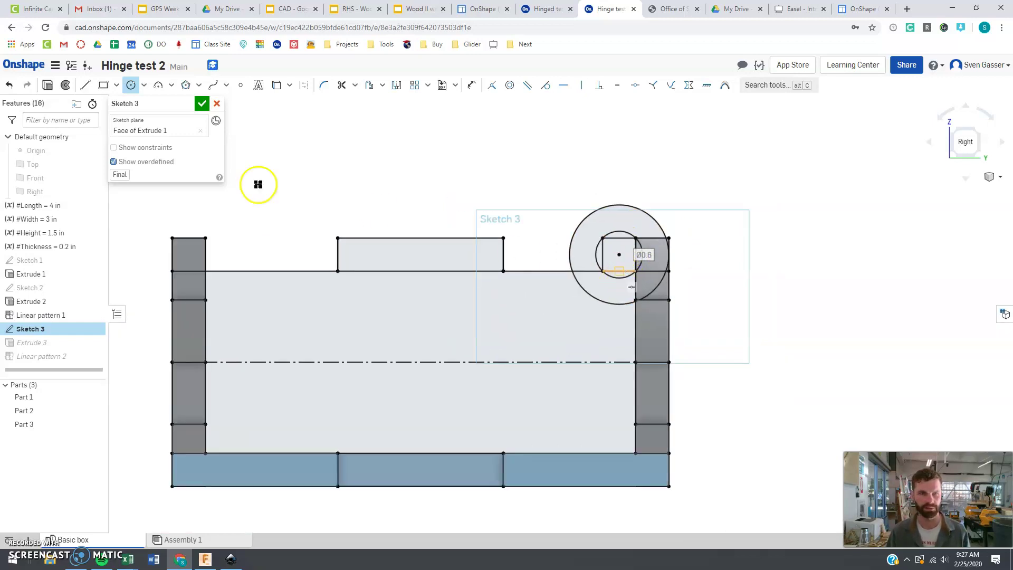
pyautogui.click(200, 104)
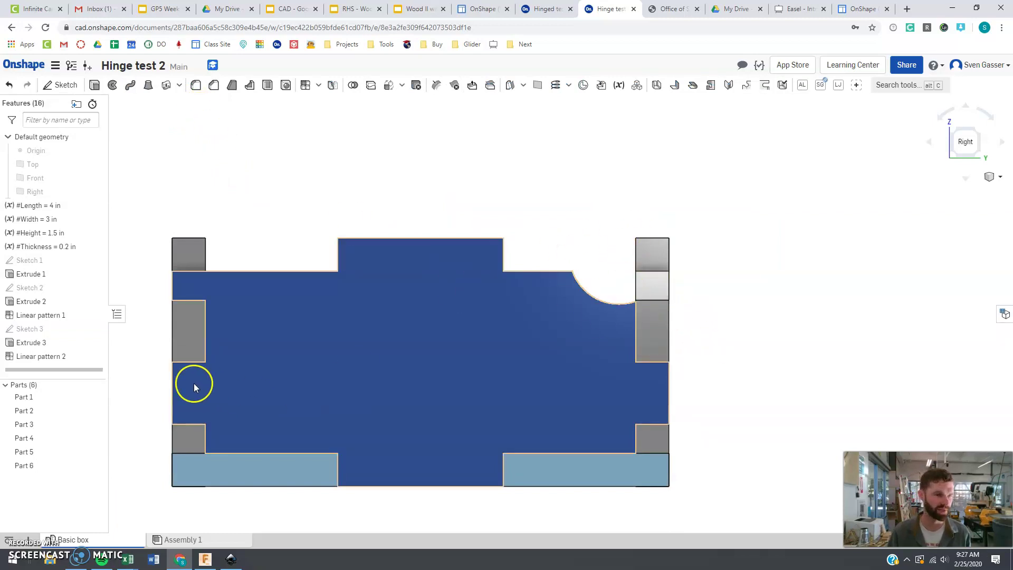
# Edit Extrude 3 to include the ring regions around the pin hole, forming the complete round hinge knuckle on the side panel.
pyautogui.doubleClick(30, 345)
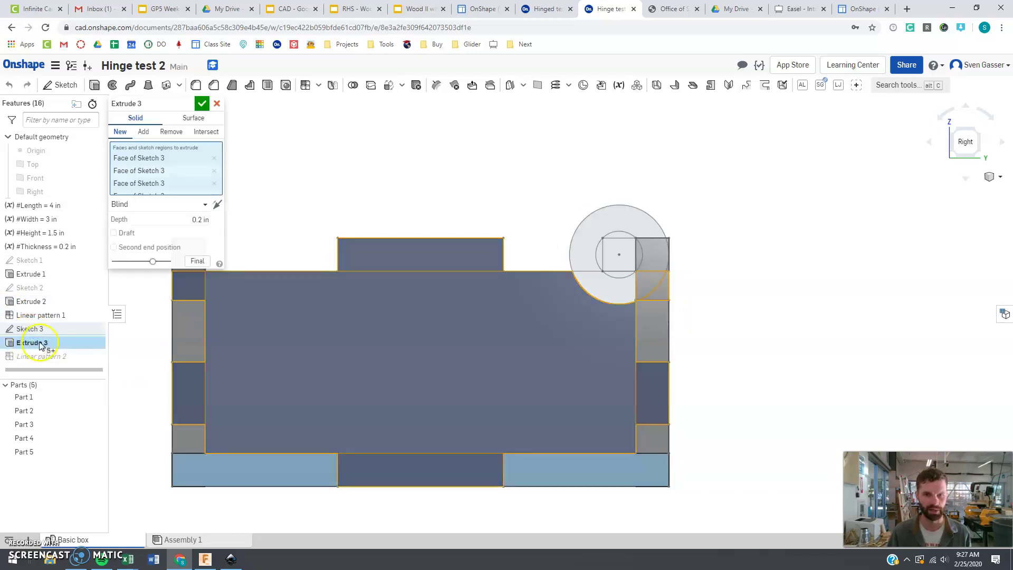
pyautogui.click(615, 296)
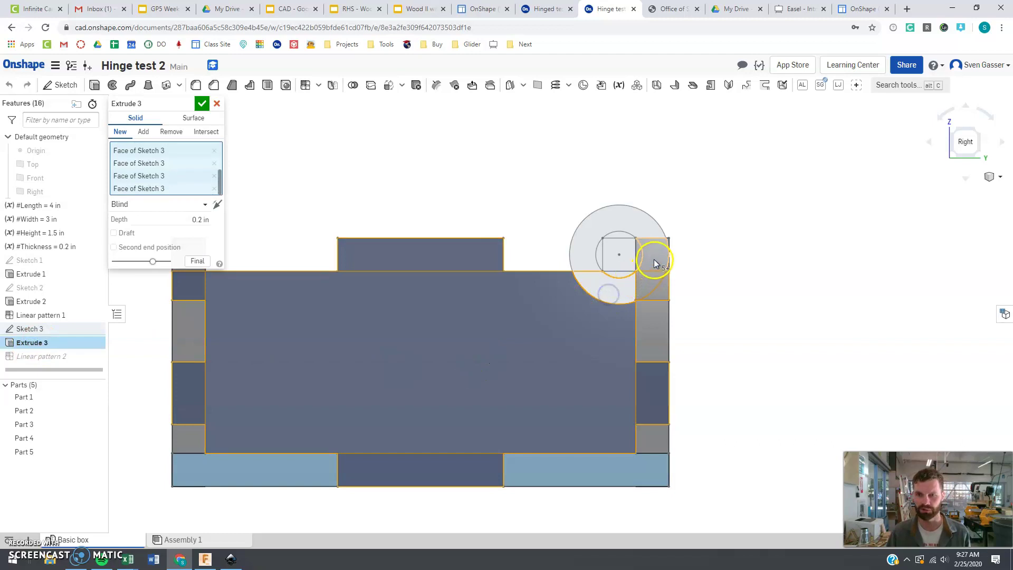
pyautogui.click(654, 258)
pyautogui.click(592, 243)
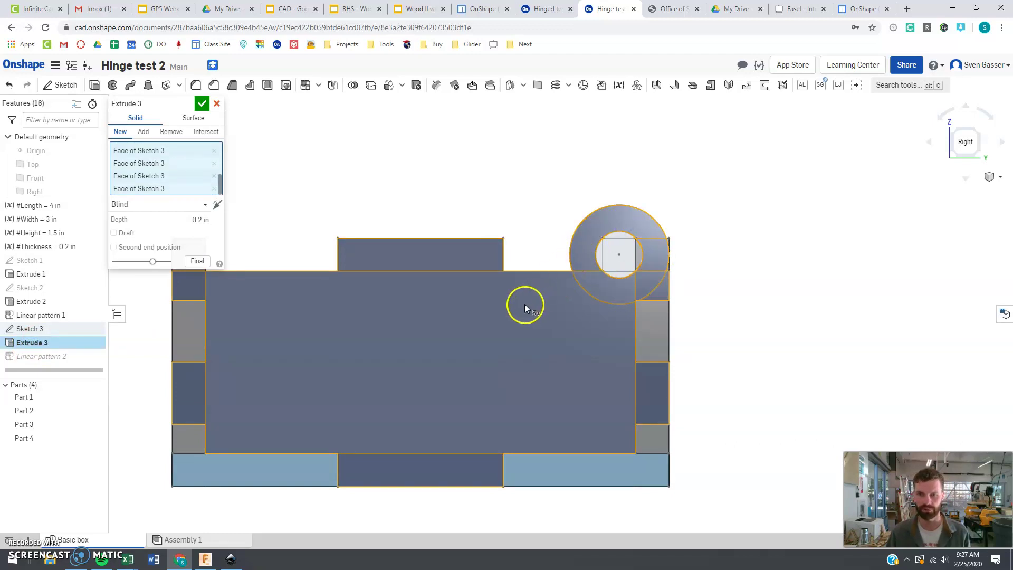
pyautogui.scroll(-2, 694, 308)
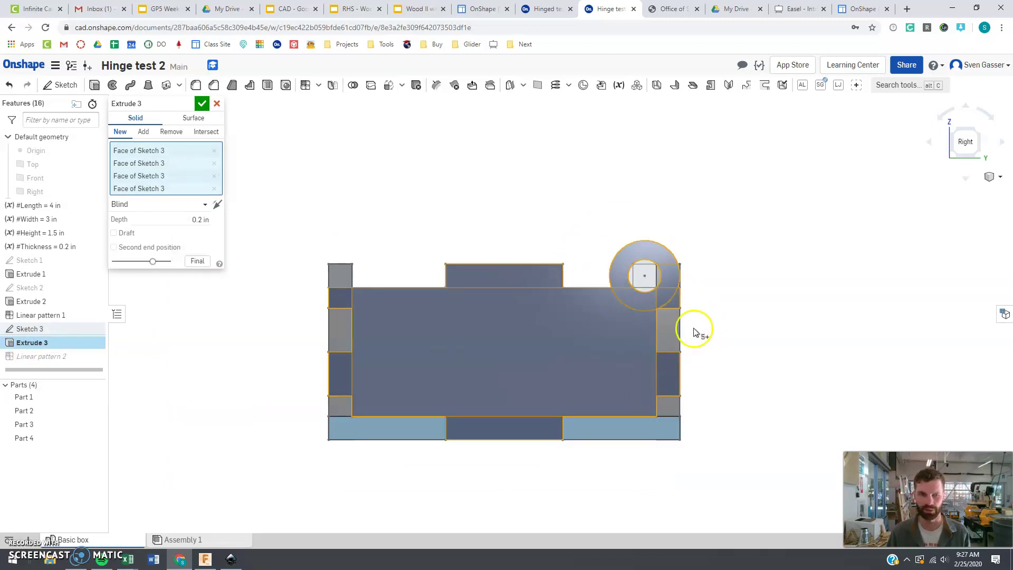
pyautogui.scroll(2, 567, 290)
pyautogui.click(495, 271)
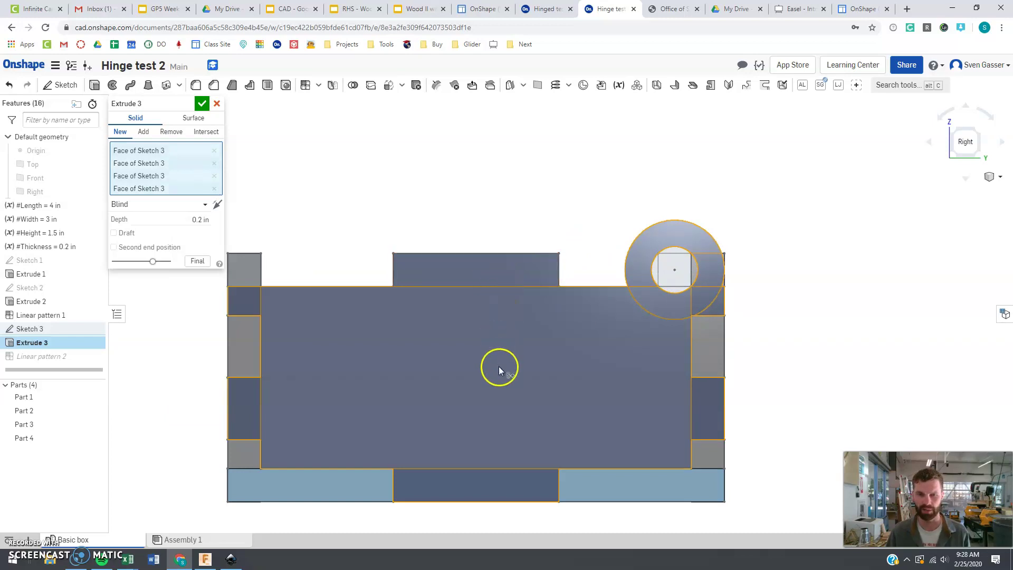
pyautogui.moveTo(501, 366)
pyautogui.mouseDown(button='right')
pyautogui.moveTo(515, 376)
pyautogui.moveTo(444, 358)
pyautogui.moveTo(435, 365)
pyautogui.moveTo(451, 367)
pyautogui.moveTo(436, 374)
pyautogui.mouseUp(button='right')
pyautogui.click(201, 104)
pyautogui.scroll(-4, 437, 374)
pyautogui.moveTo(444, 302)
pyautogui.mouseDown(button='right')
pyautogui.moveTo(428, 305)
pyautogui.moveTo(436, 313)
pyautogui.mouseUp(button='right')
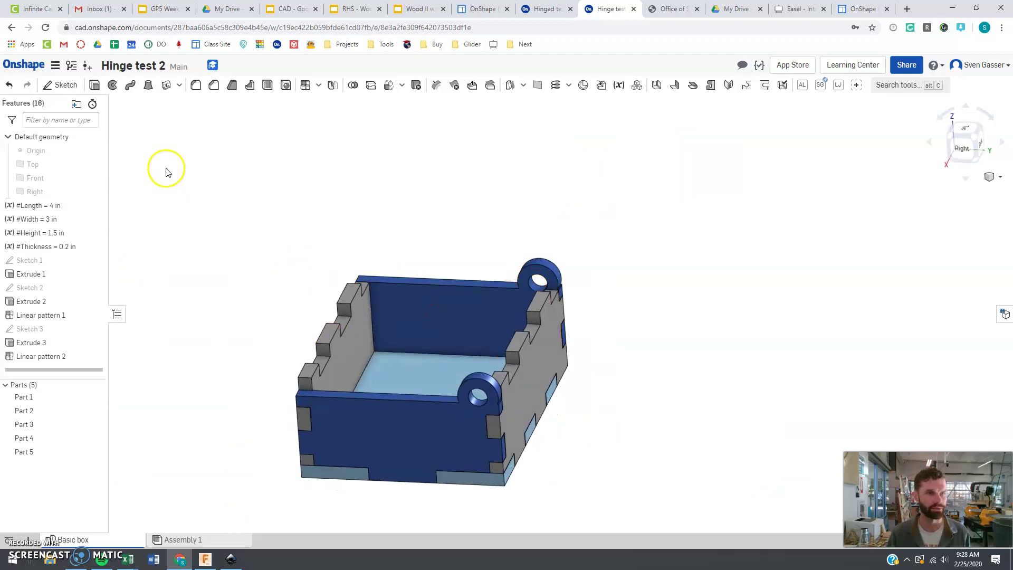
# Start an extrusion from the top faces of all six fingers along the upper edges of the front and back walls.
pyautogui.click(95, 87)
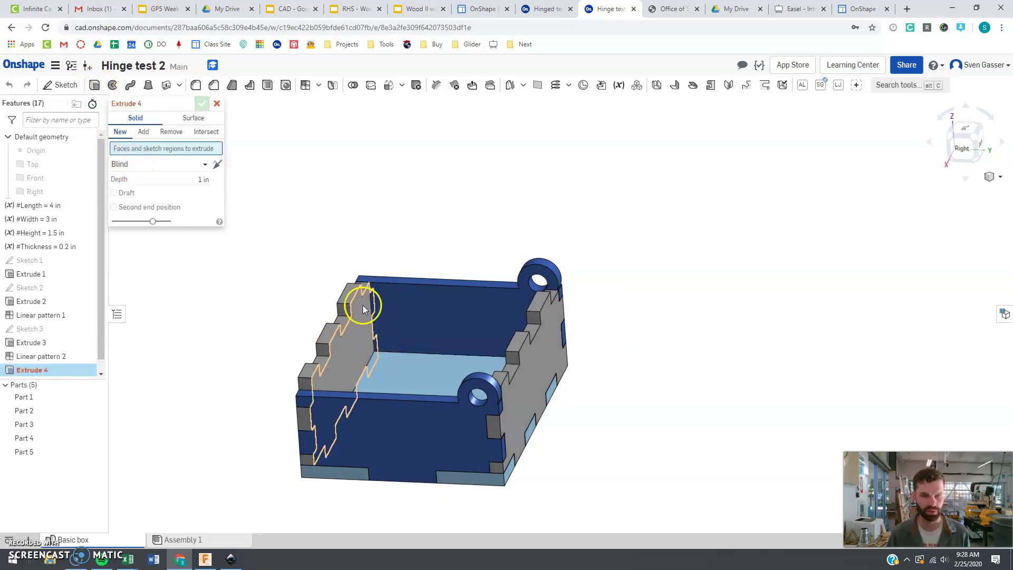
pyautogui.click(347, 294)
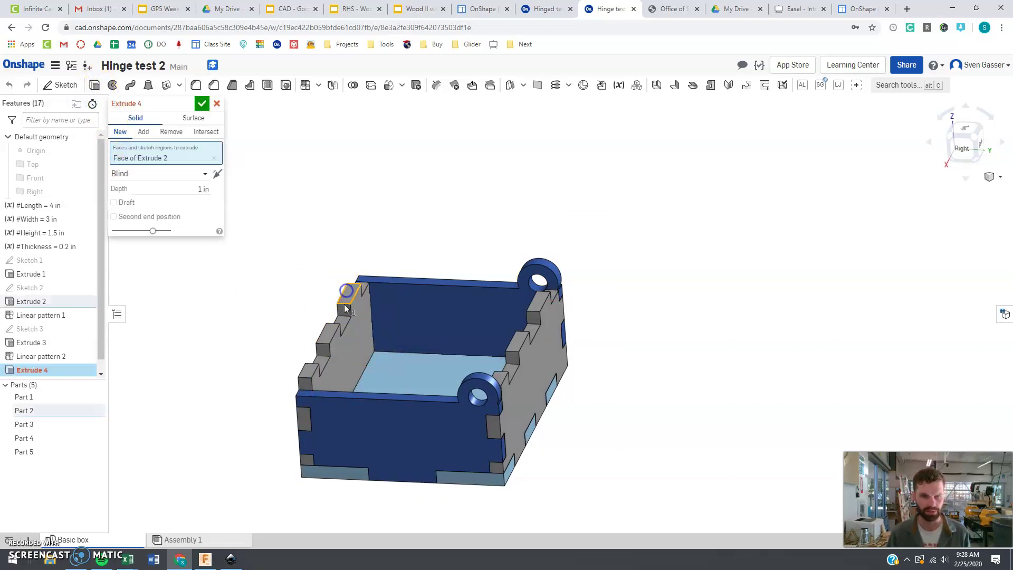
pyautogui.click(329, 331)
pyautogui.click(308, 369)
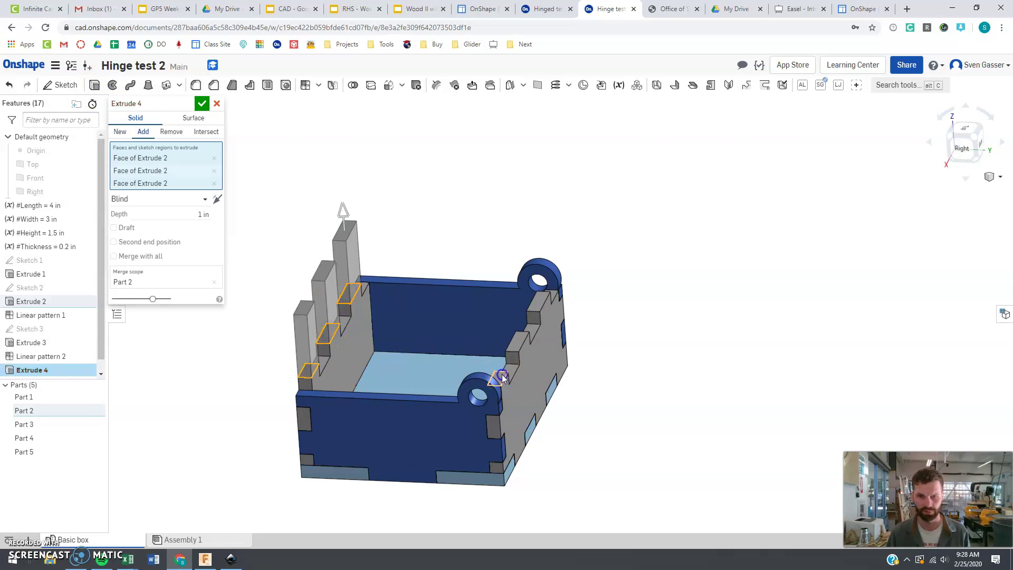
pyautogui.click(502, 377)
pyautogui.click(537, 305)
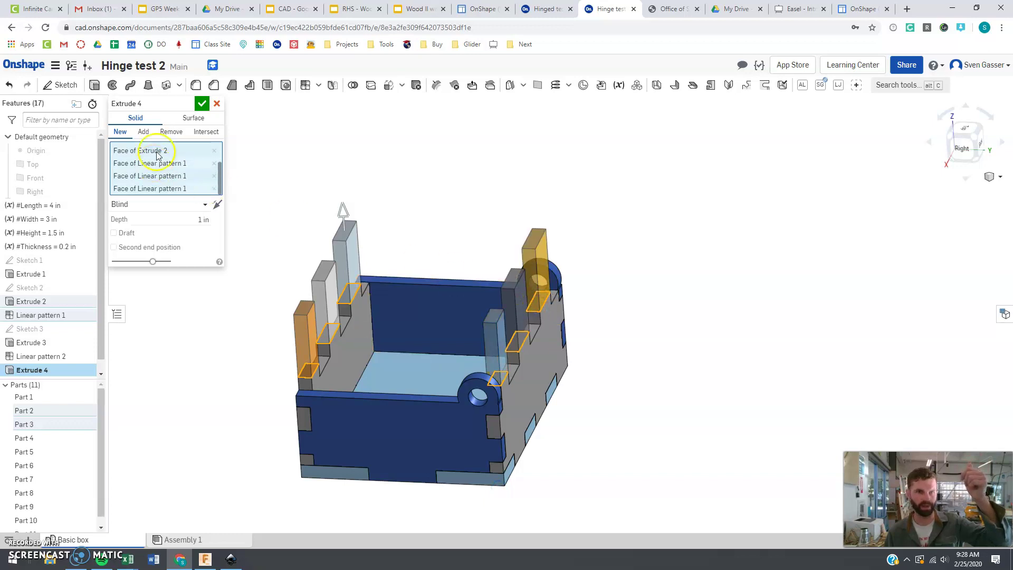
# Make the extrusion remove material downward by the 0.2 in thickness, with Part 2 and Part 3 as the merge scope, and accept it.
pyautogui.click(168, 133)
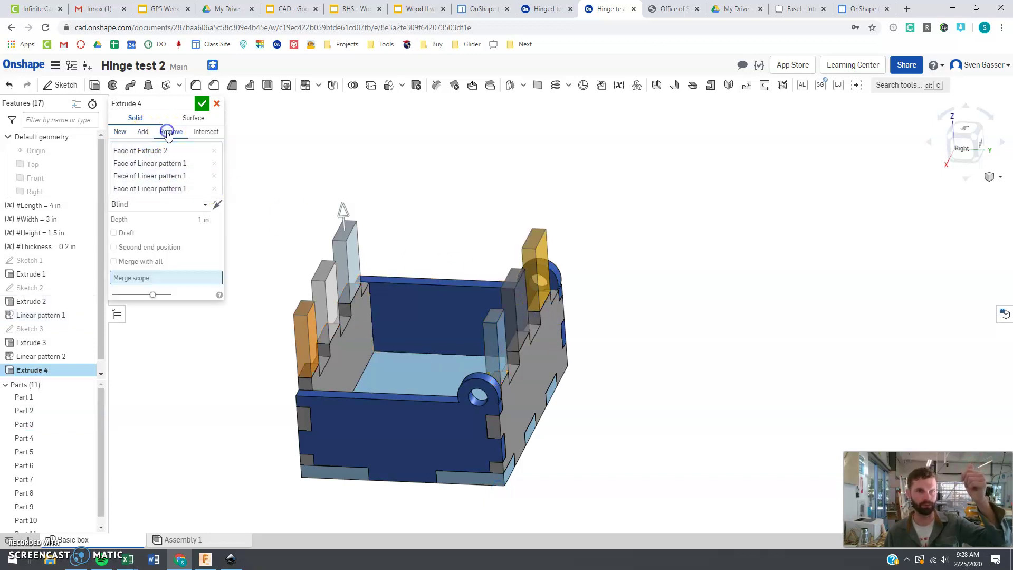
pyautogui.click(213, 206)
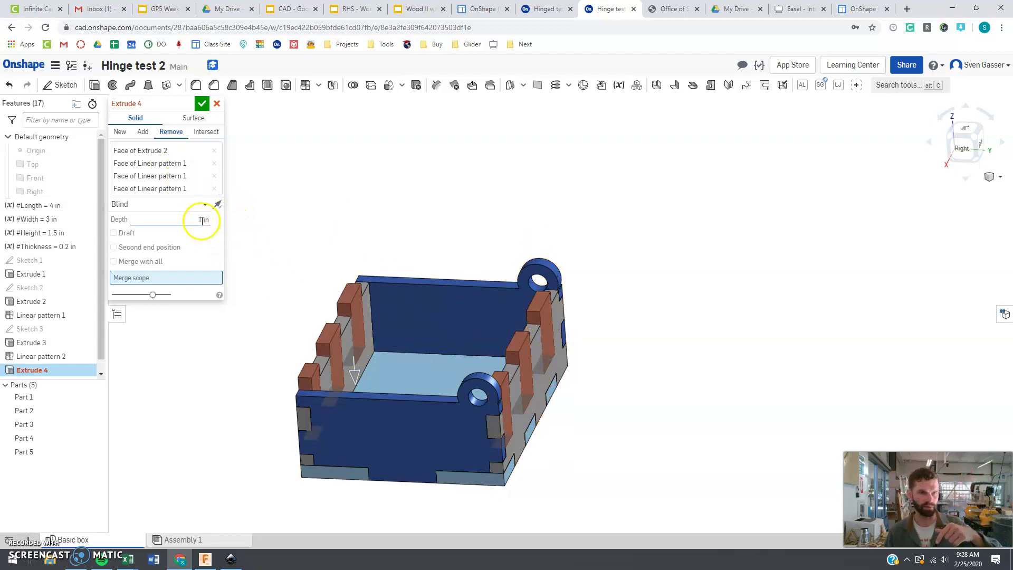
pyautogui.write('th')
pyautogui.press('Return')
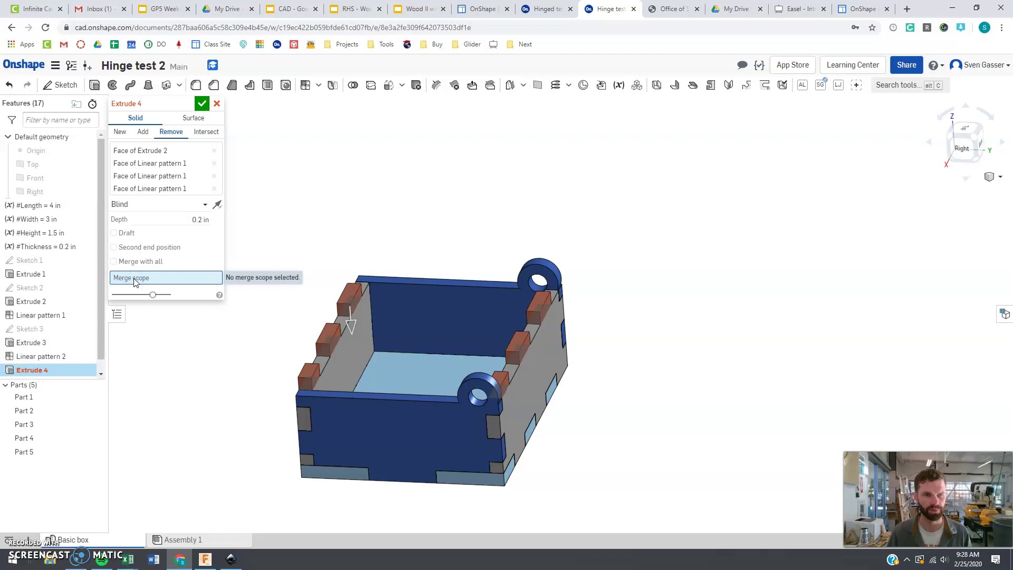
pyautogui.click(343, 362)
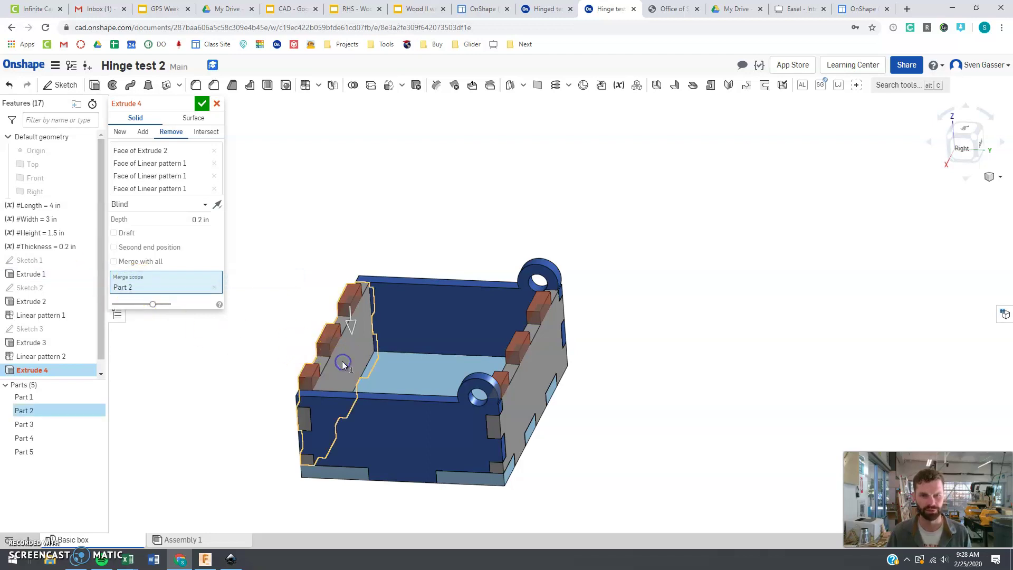
pyautogui.click(527, 383)
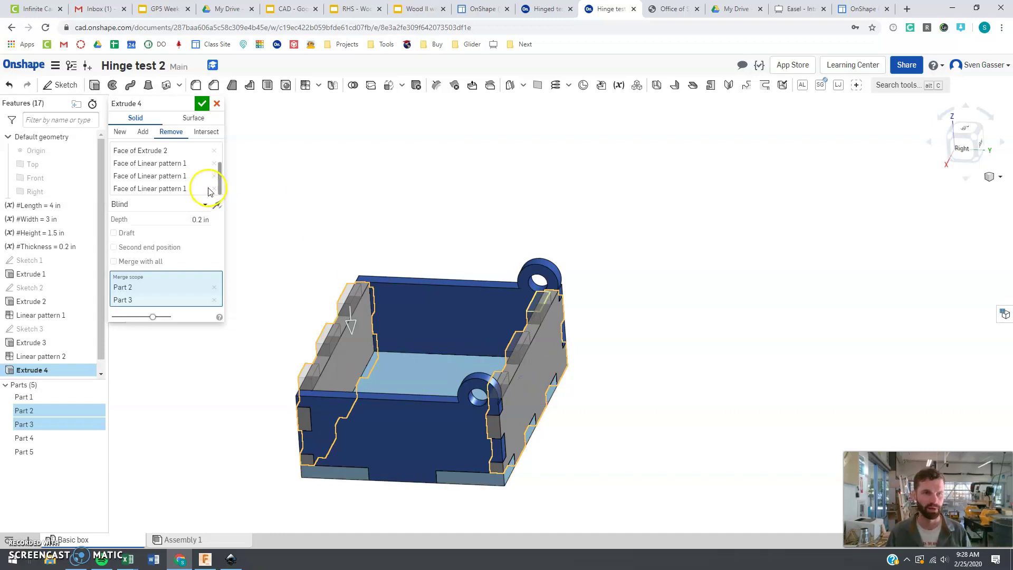
pyautogui.click(199, 110)
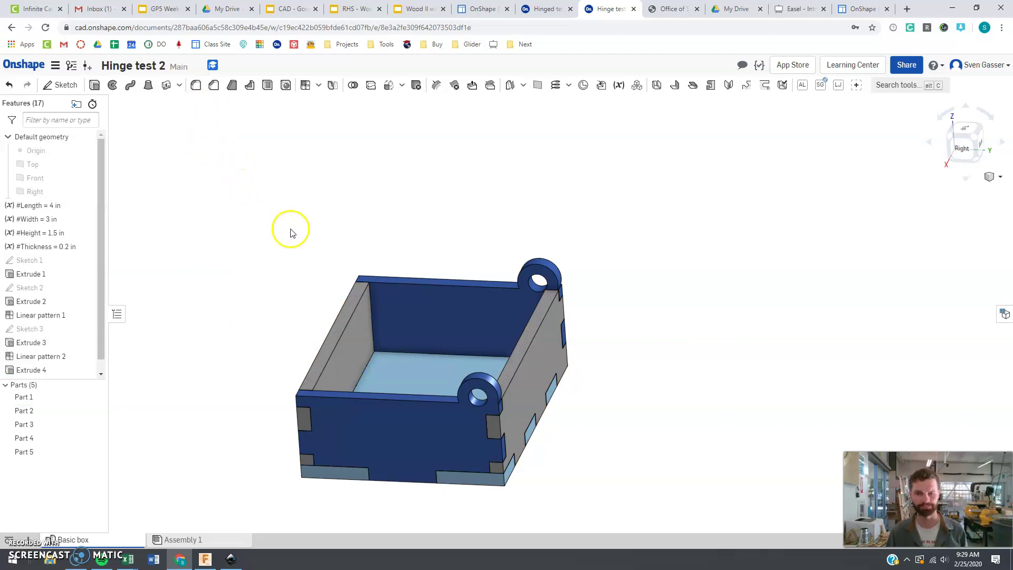
# Start a sketch on the side panel's top edge face and project the front corner points of both side panels with Use.
pyautogui.moveTo(570, 468); pyautogui.dragTo(603, 474, button='right')
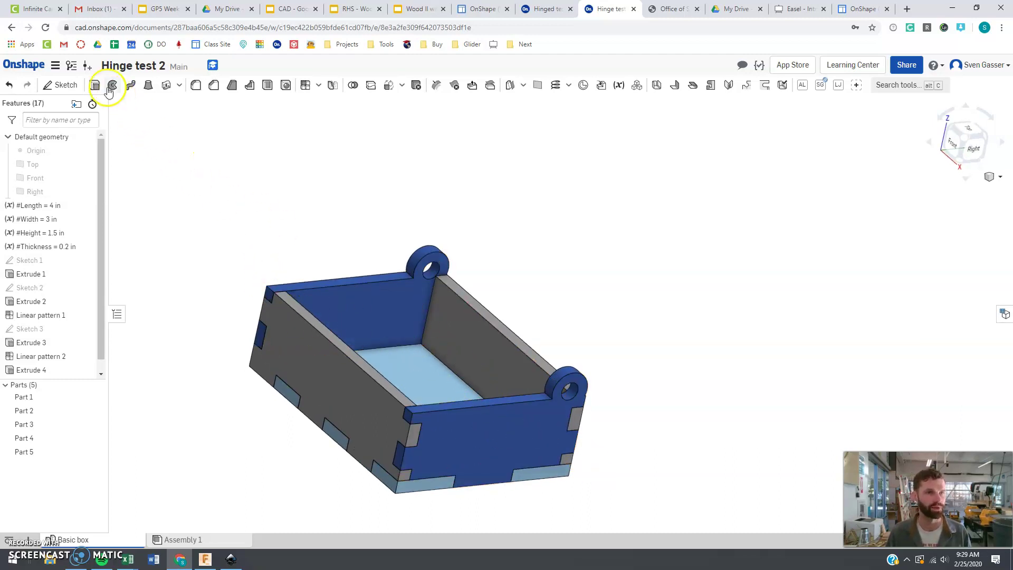
pyautogui.click(58, 85)
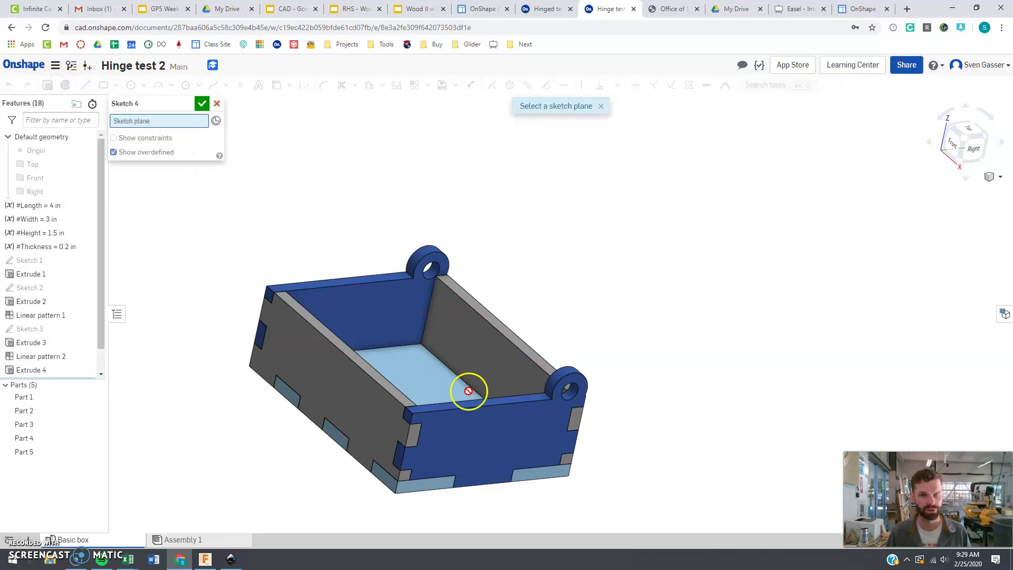
pyautogui.click(431, 410)
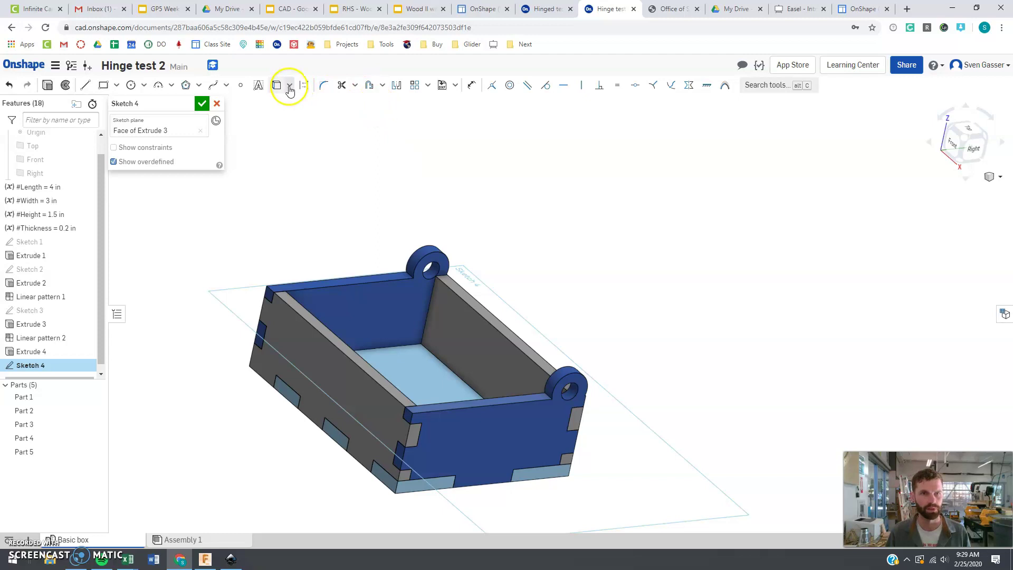
pyautogui.click(413, 415)
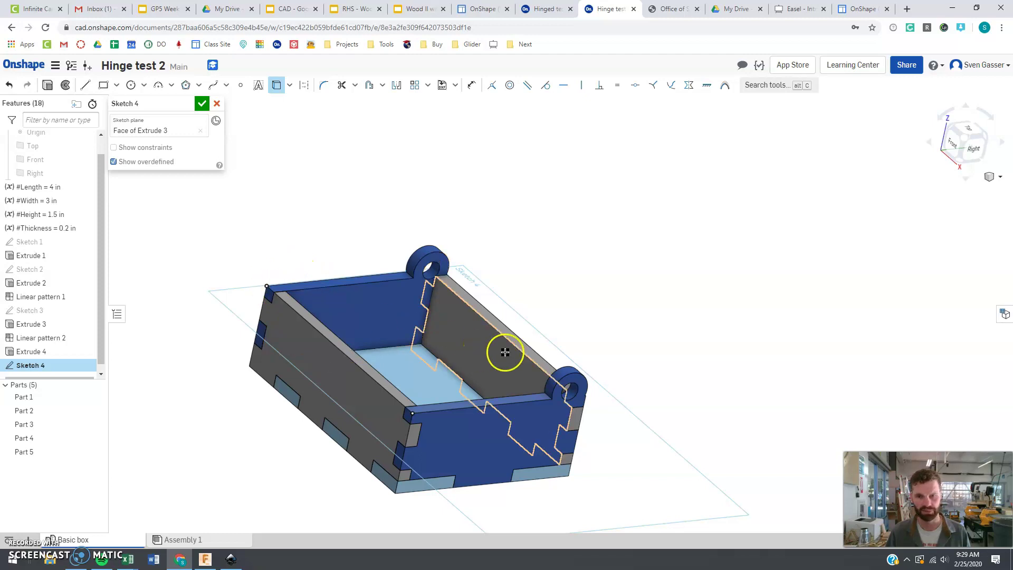
# Project the curved outer faces of both hinge knuckles into the sketch with Use.
pyautogui.scroll(5, 580, 388)
pyautogui.scroll(2, 508, 388)
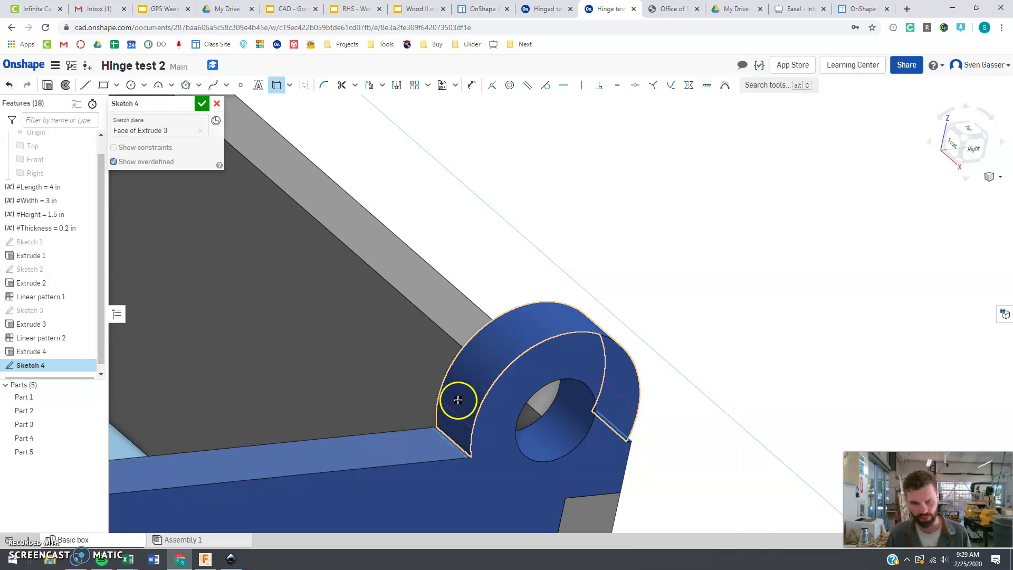
pyautogui.moveTo(461, 410); pyautogui.dragTo(441, 409, button='right')
pyautogui.press('n')
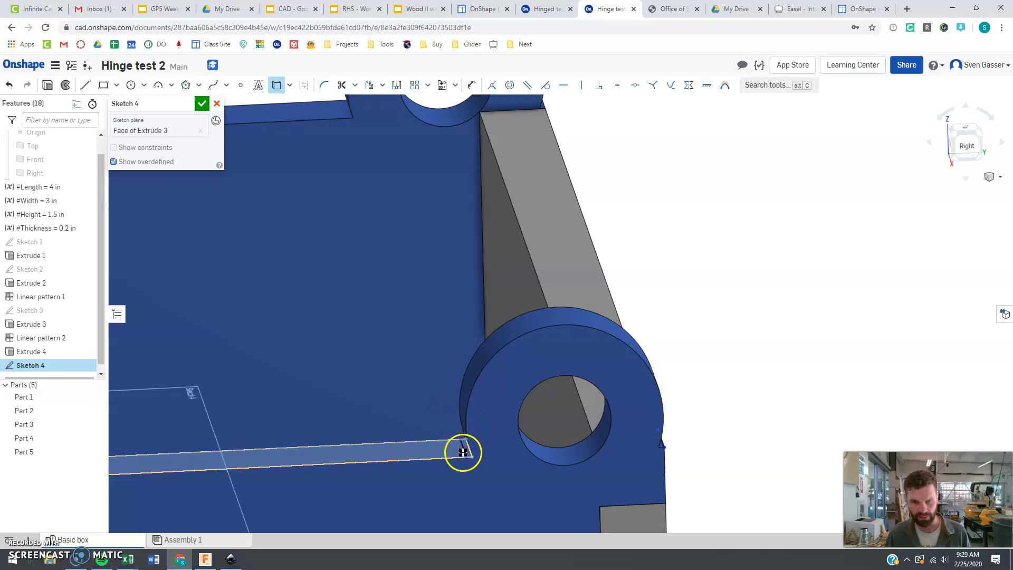
pyautogui.click(463, 430)
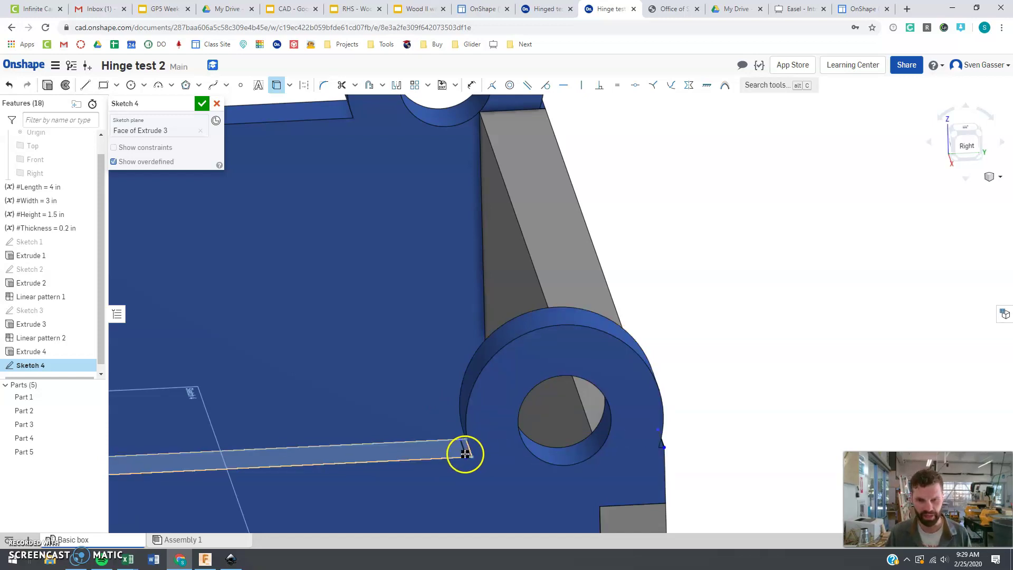
pyautogui.scroll(-5, 429, 335)
pyautogui.scroll(5, 432, 312)
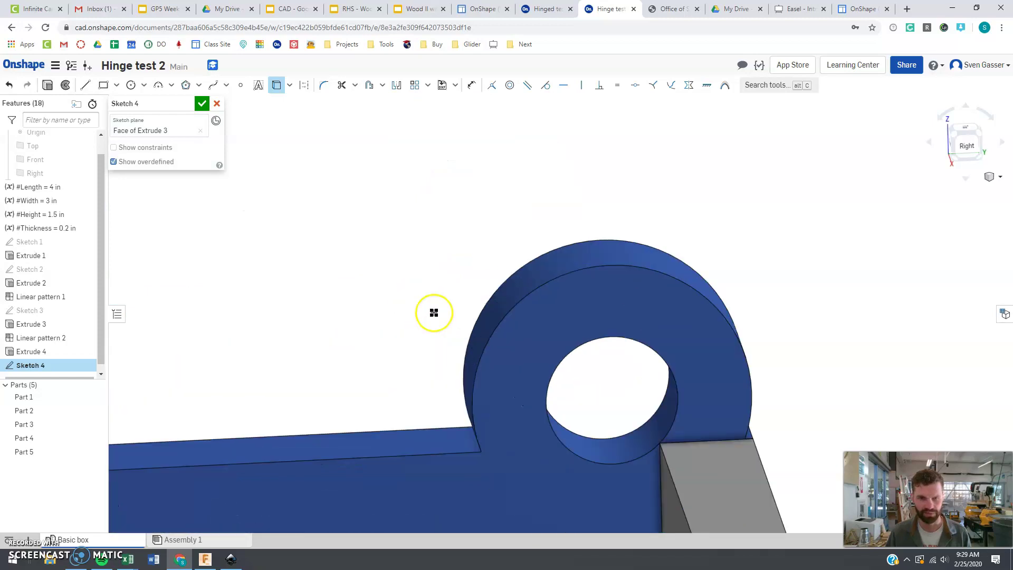
pyautogui.click(474, 353)
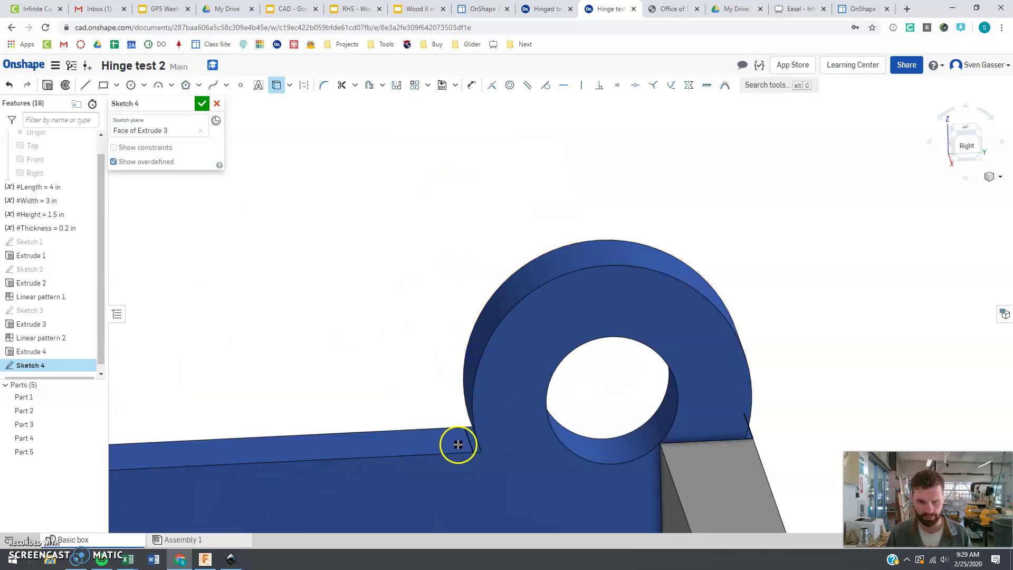
pyautogui.scroll(-6, 483, 447)
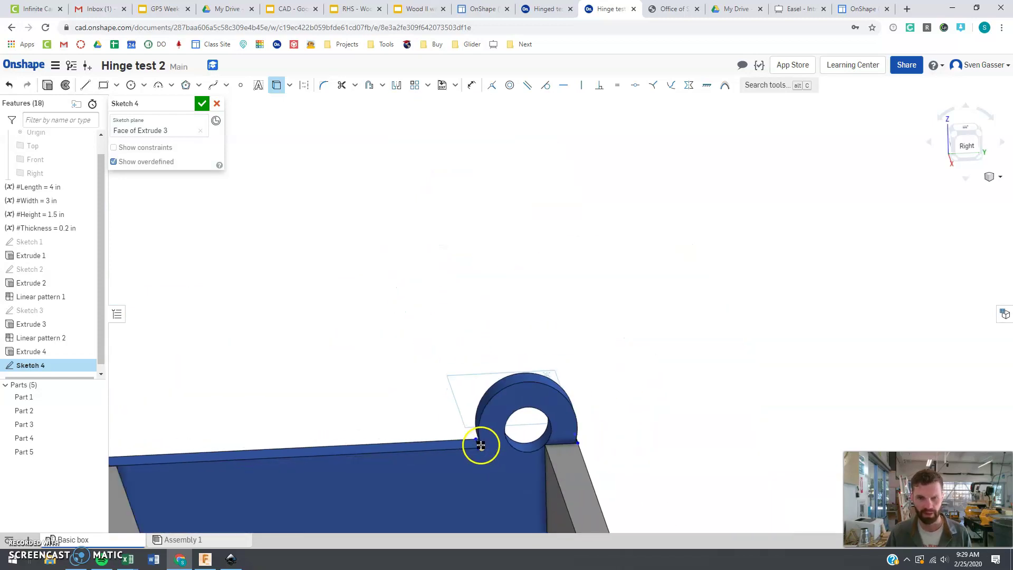
pyautogui.scroll(6, 497, 427)
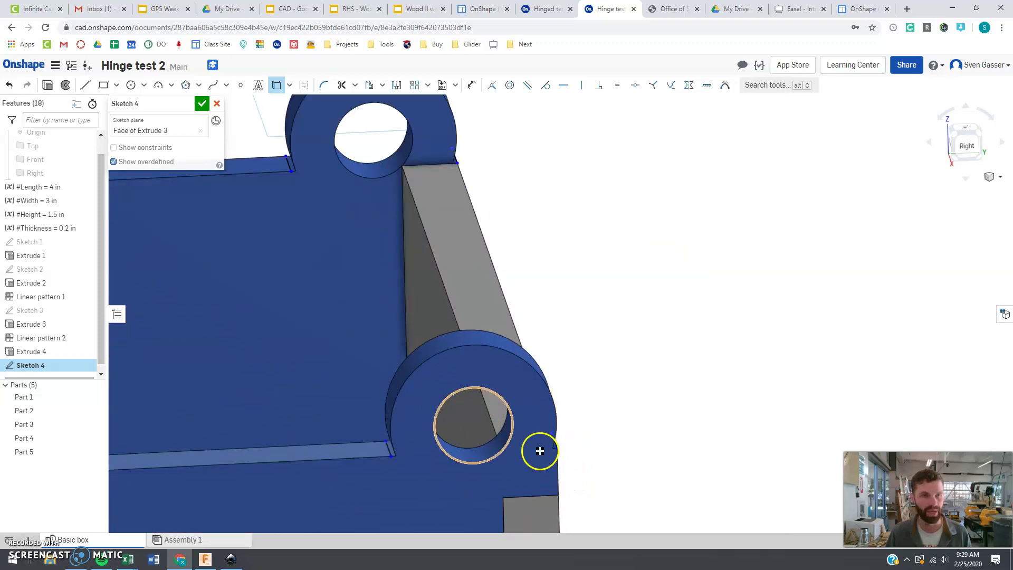
pyautogui.scroll(1, 539, 448)
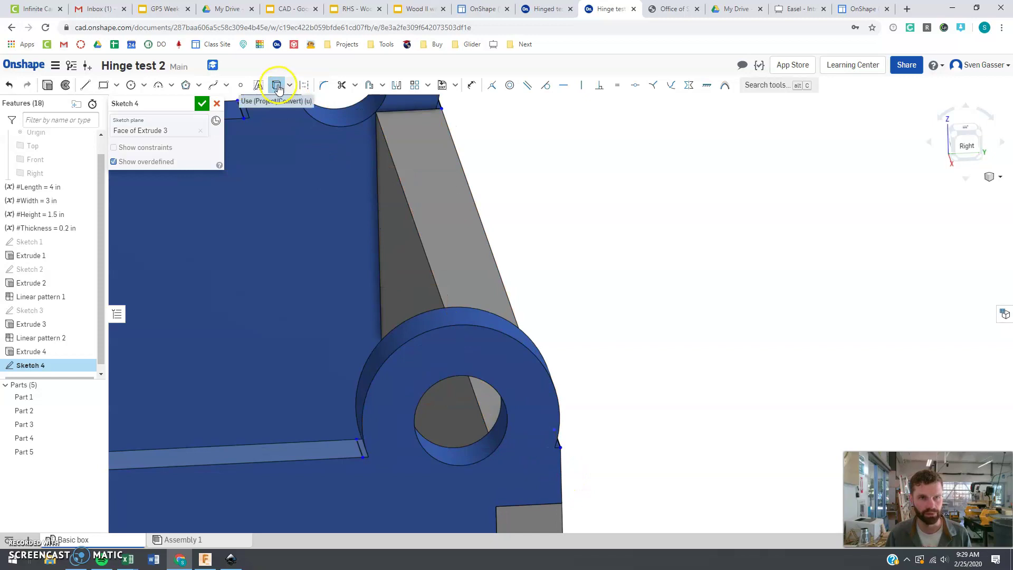
# Use the Intersection tool to add lines where both knuckles' pin holes cross the sketch plane.
pyautogui.click(290, 85)
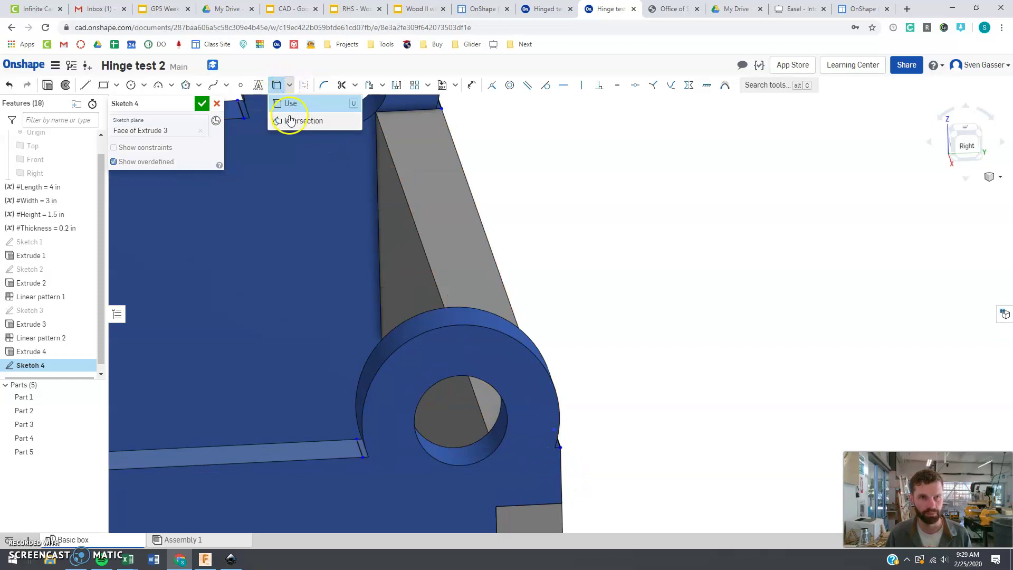
pyautogui.click(290, 121)
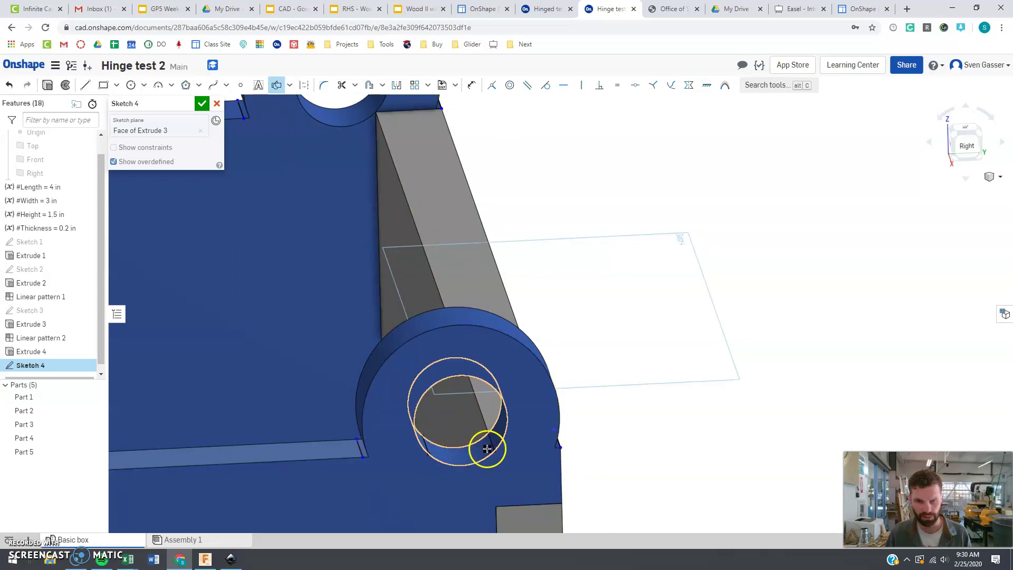
pyautogui.click(473, 459)
pyautogui.click(277, 86)
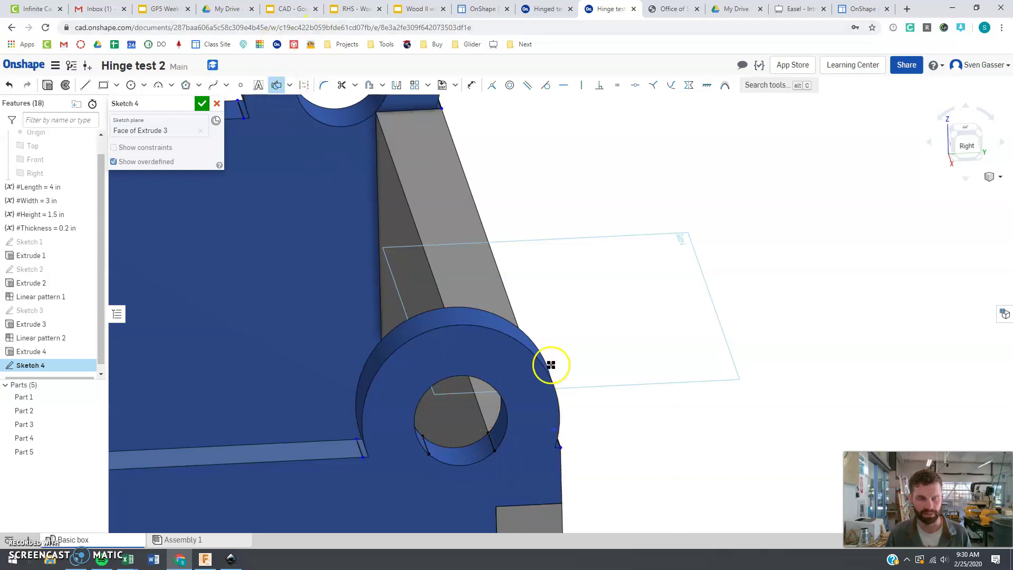
pyautogui.scroll(-3, 548, 364)
pyautogui.scroll(2, 405, 190)
pyautogui.scroll(1, 406, 190)
pyautogui.scroll(-1, 440, 241)
# Switch to the Top view and hide all parts while keeping the sketch open.
pyautogui.click(966, 128)
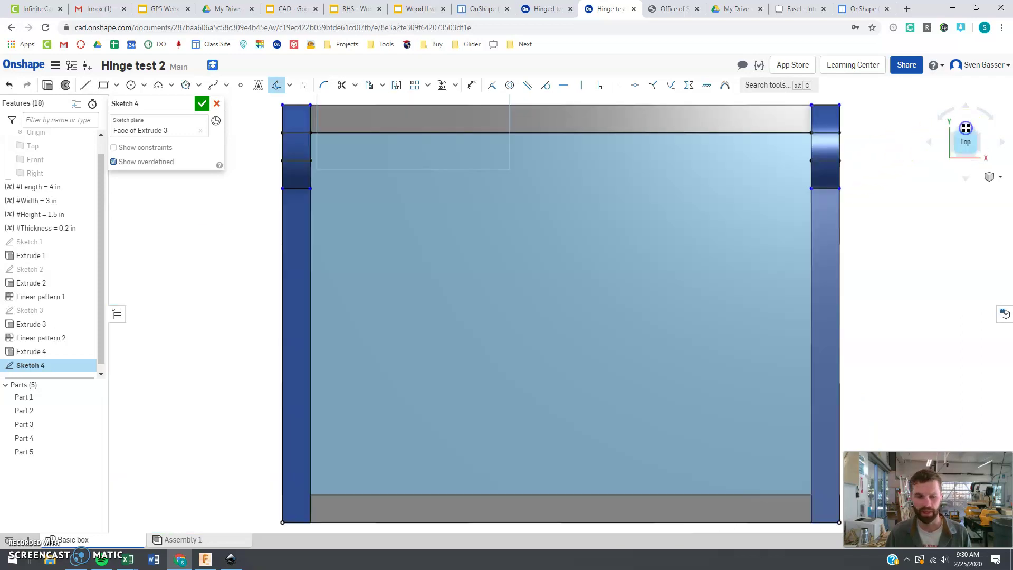
pyautogui.scroll(-2, 600, 207)
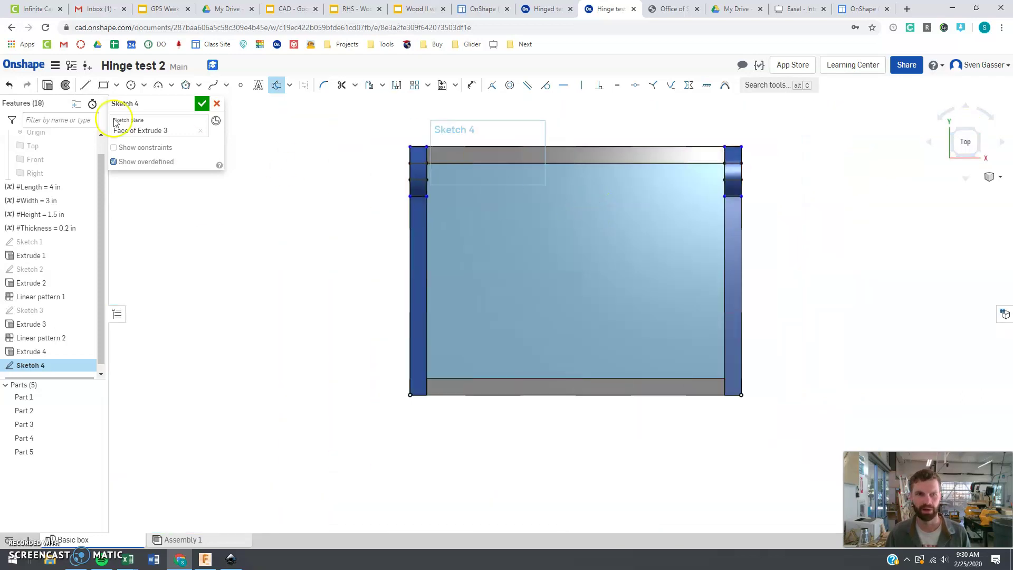
pyautogui.rightClick(63, 425)
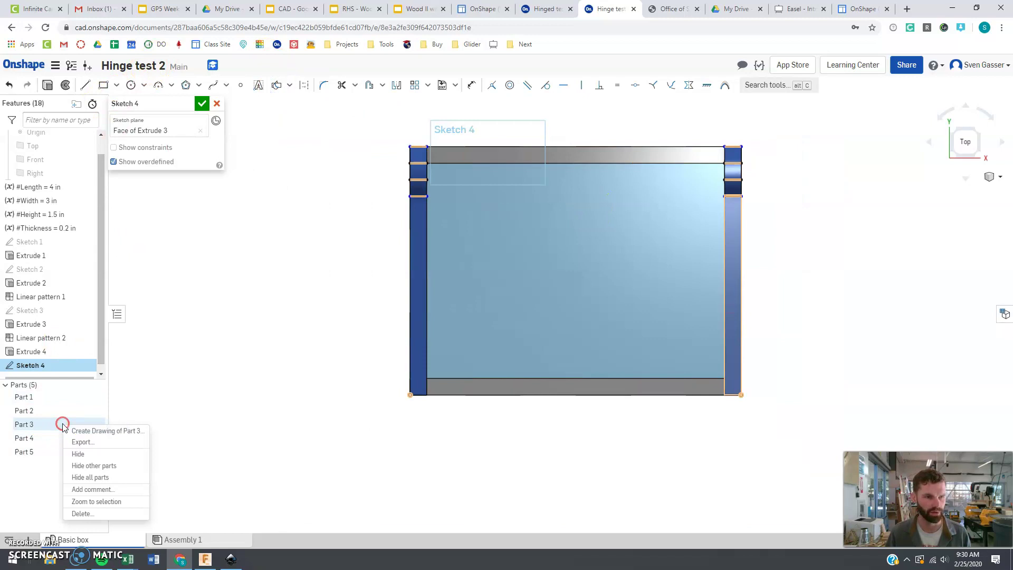
pyautogui.click(102, 478)
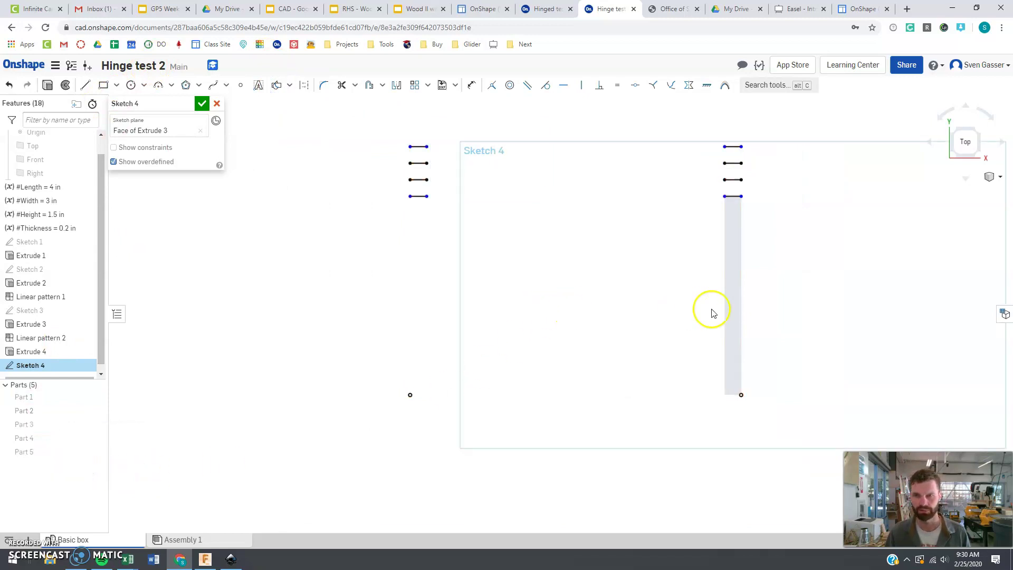
# Show one side panel beside the open sketch and examine how its hinge knuckle lines up with the projected segments.
pyautogui.moveTo(655, 320); pyautogui.dragTo(641, 310, button='right')
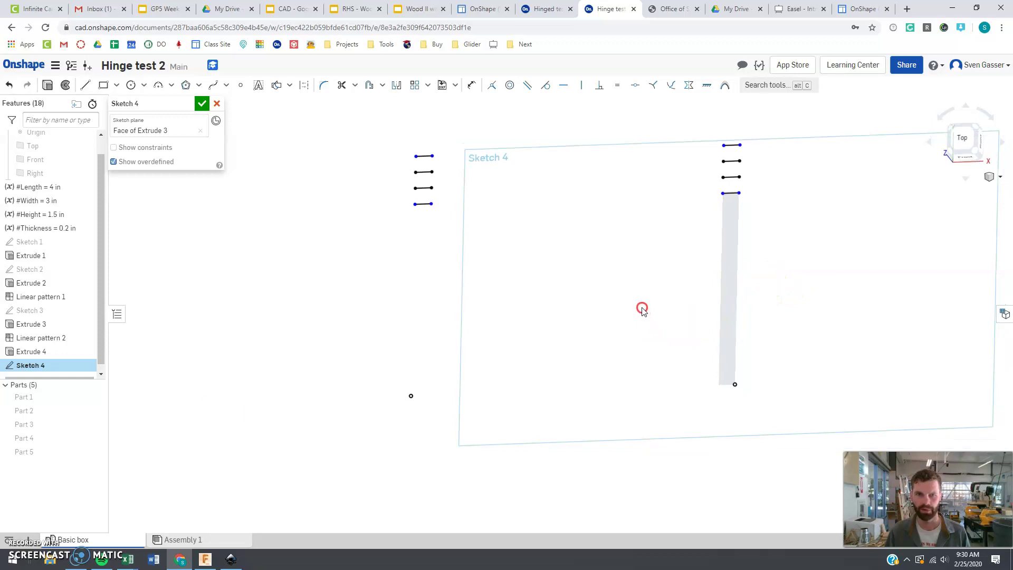
pyautogui.click(100, 452)
pyautogui.moveTo(409, 275); pyautogui.dragTo(431, 280, button='right')
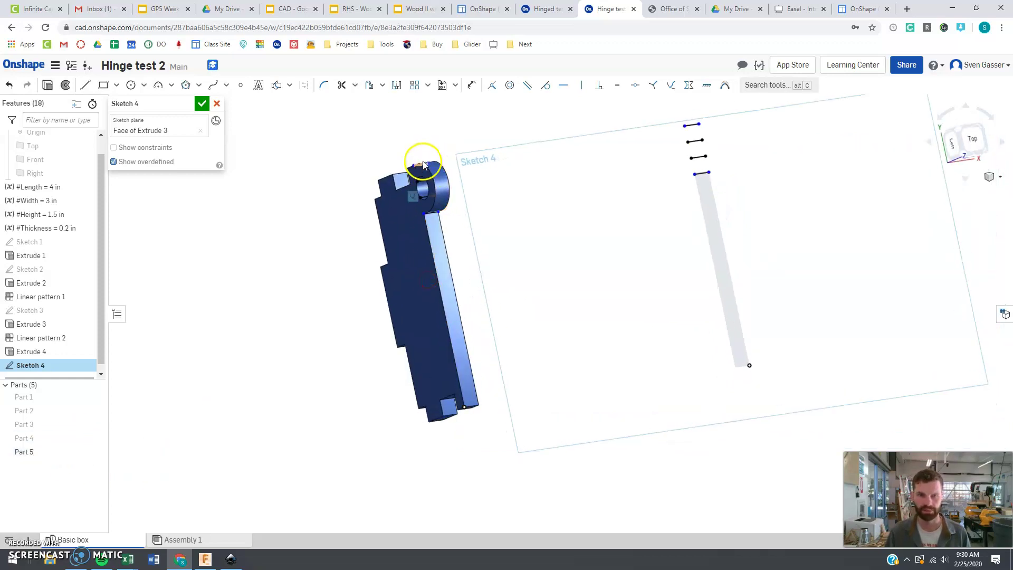
pyautogui.scroll(3, 423, 166)
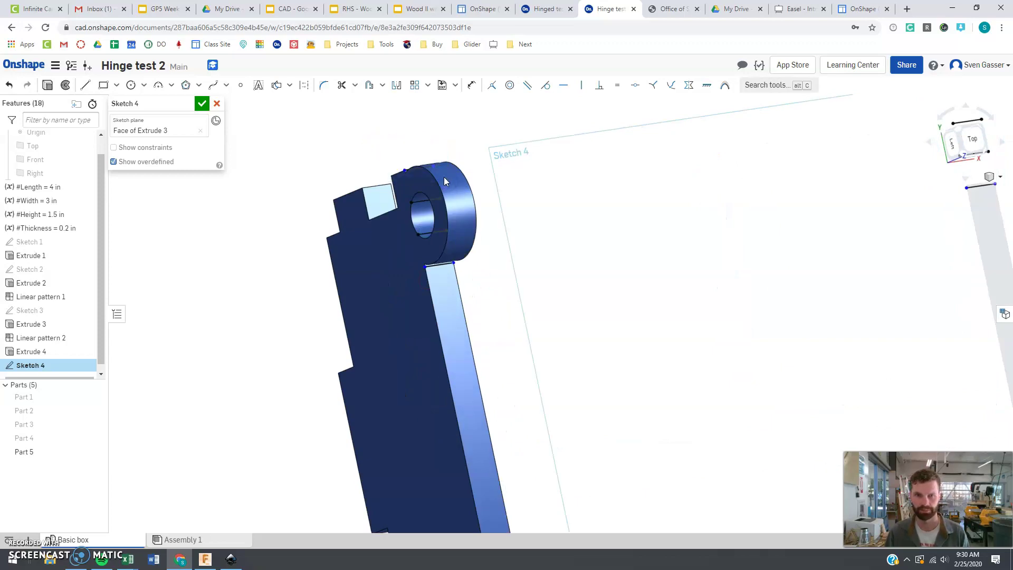
pyautogui.click(555, 230)
pyautogui.click(261, 319)
pyautogui.moveTo(268, 319)
pyautogui.mouseDown(button='right')
pyautogui.moveTo(280, 310)
pyautogui.moveTo(248, 309)
pyautogui.mouseUp(button='right')
pyautogui.scroll(-2, 265, 272)
pyautogui.scroll(3, 506, 280)
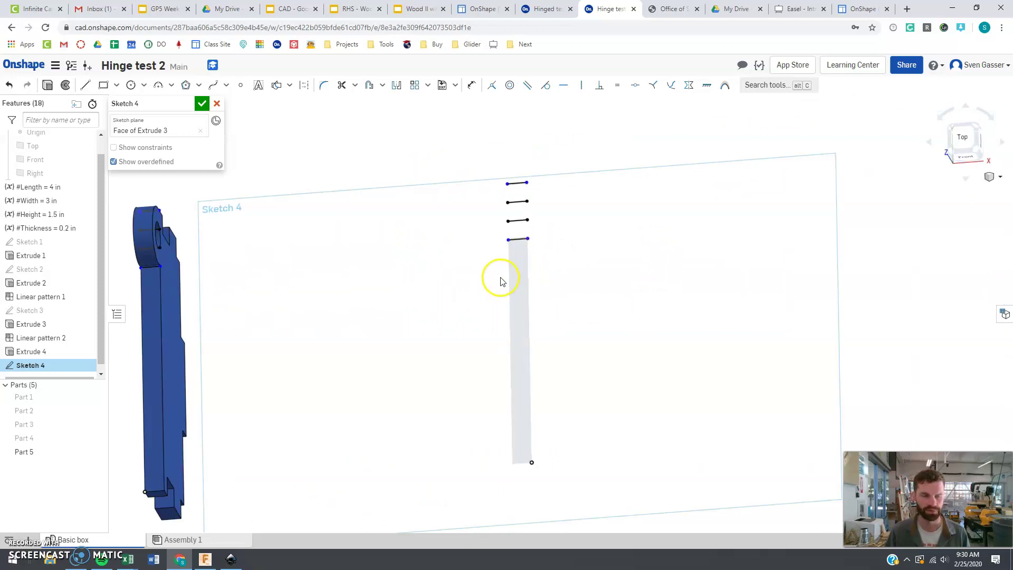
# Draw the lid's stepped notch at the right-hand knuckle with lines joining the ends of the pin-hole segments and the knuckle's front segment.
pyautogui.click(85, 85)
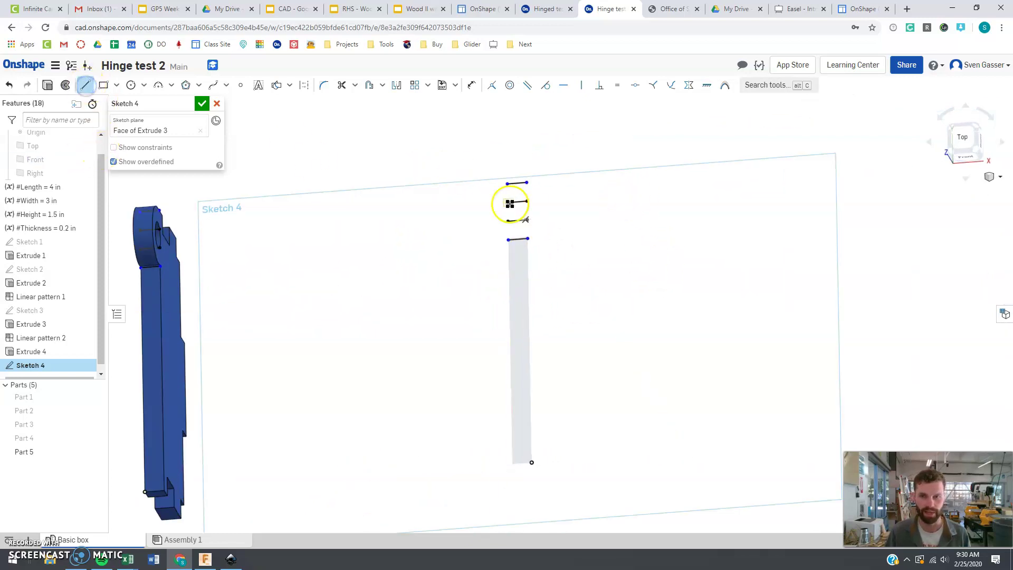
pyautogui.click(528, 221)
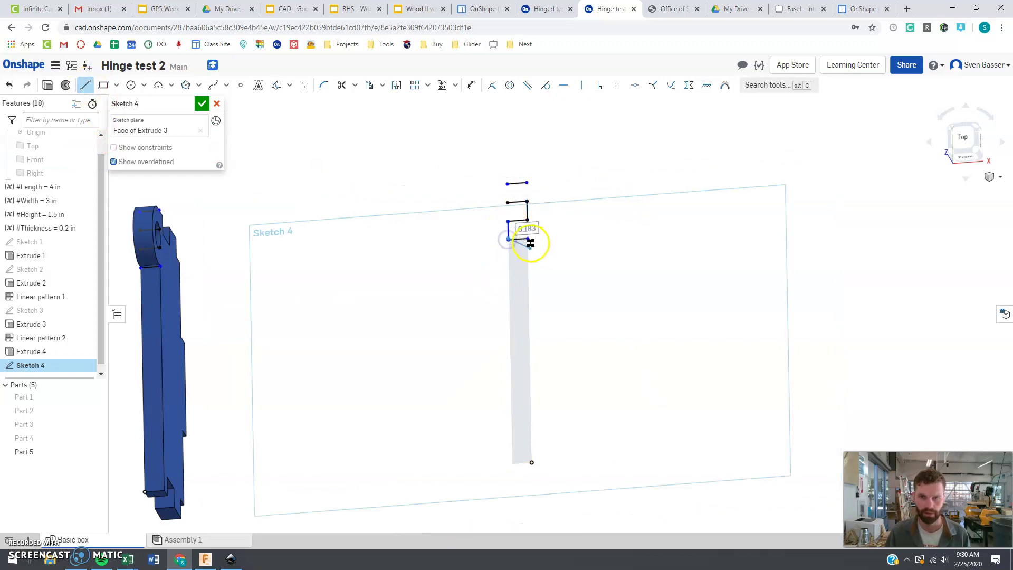
pyautogui.scroll(10, 512, 237)
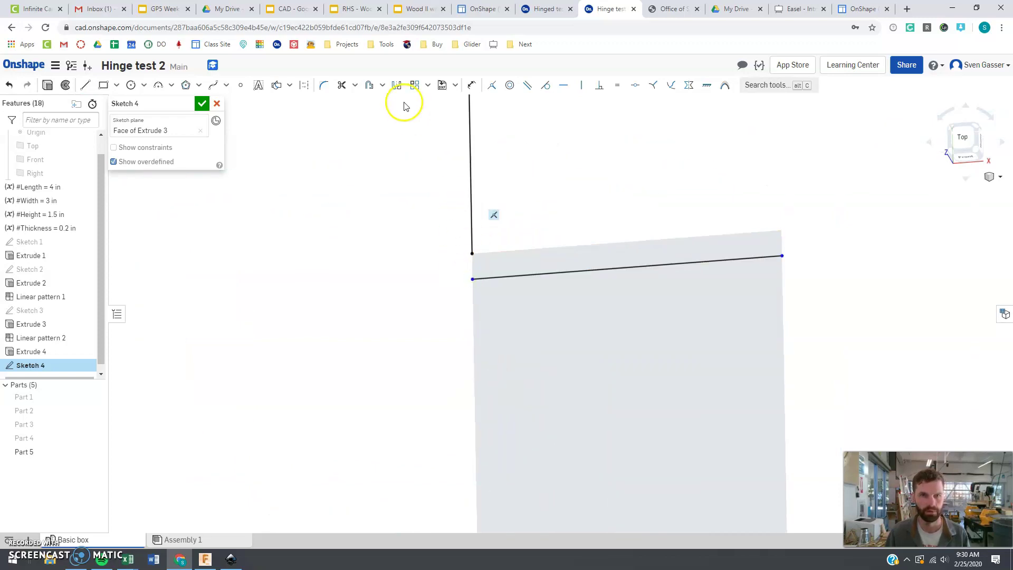
pyautogui.scroll(-5, 470, 199)
pyautogui.press('l')
pyautogui.click(497, 176)
pyautogui.click(498, 281)
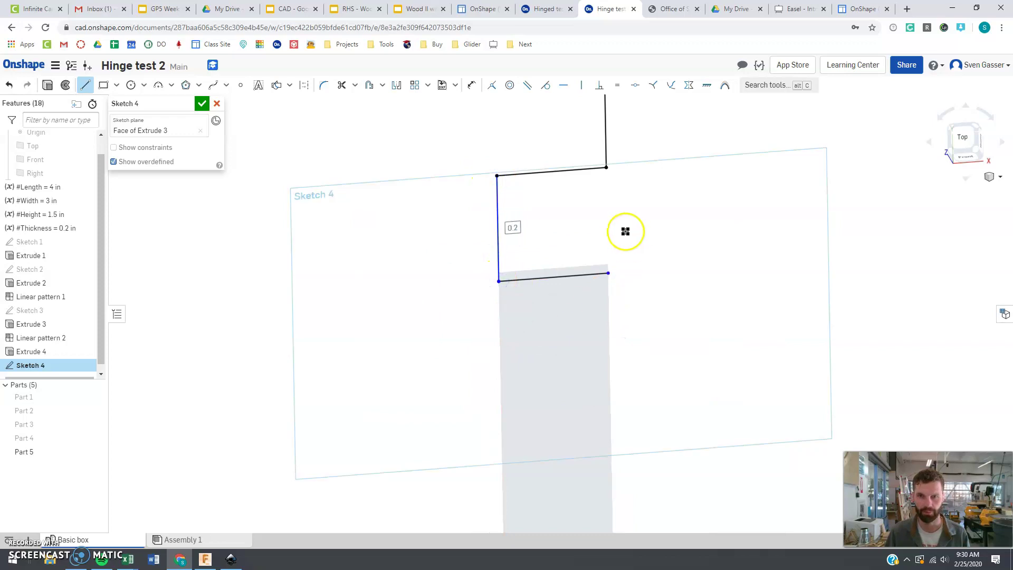
# Draw the lid's 2.4 in right side edge to the front corner point and its 4 in front edge between both corner points.
pyautogui.scroll(-6, 608, 275)
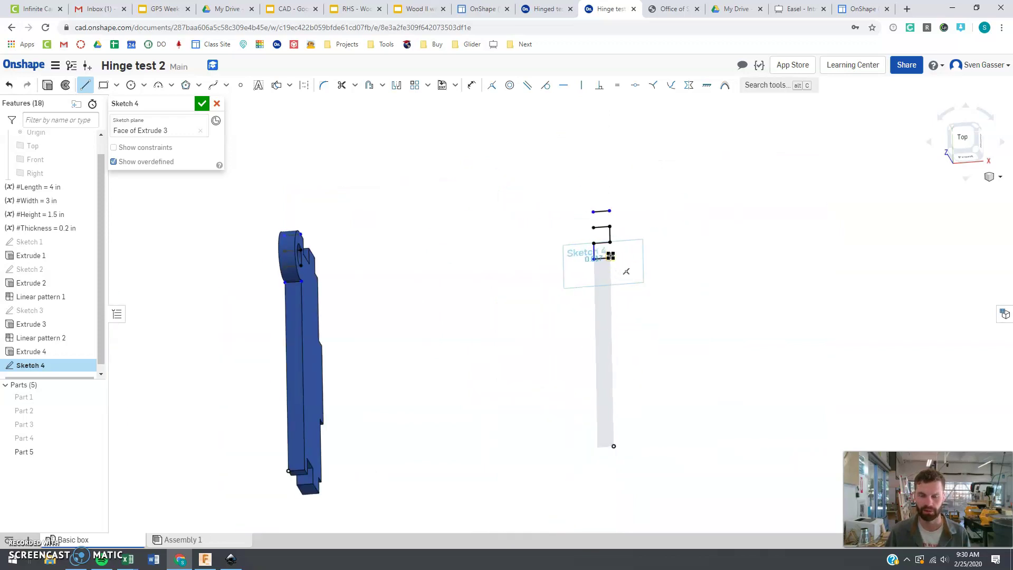
pyautogui.click(610, 257)
pyautogui.click(612, 417)
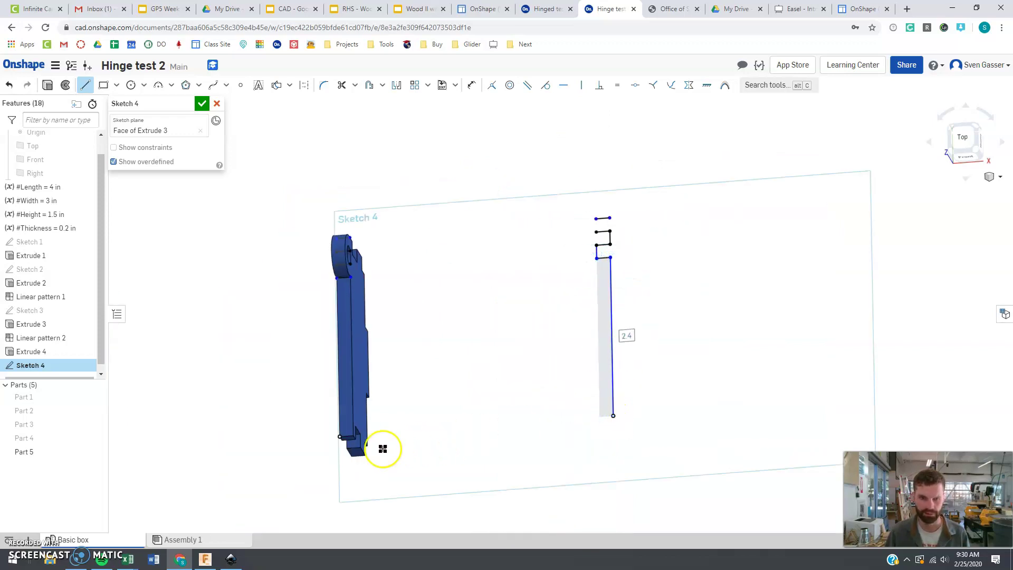
pyautogui.moveTo(336, 438); pyautogui.dragTo(613, 416)
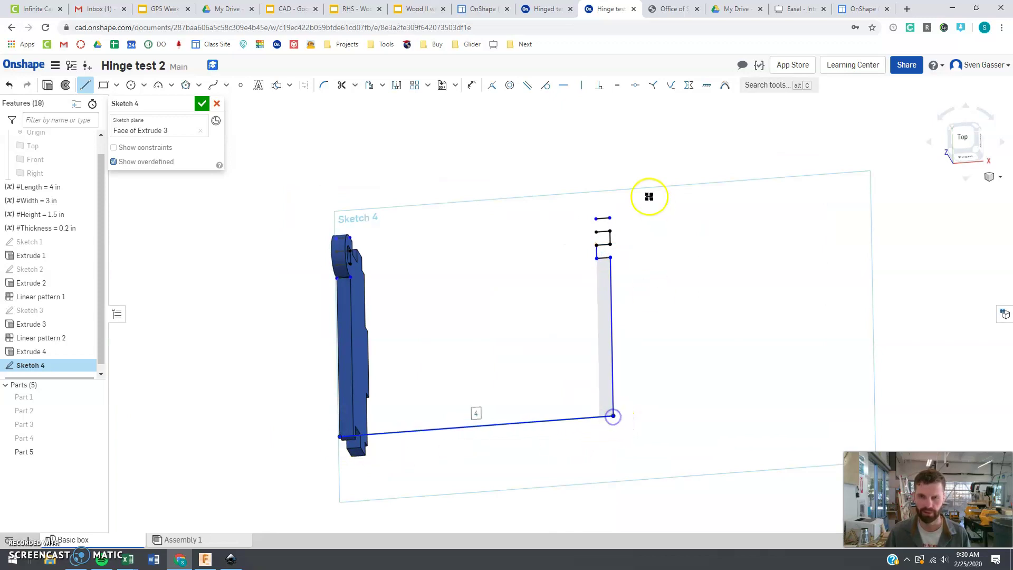
# Draw the lid's back edge as a line joining the rear pin-hole segments of the two knuckles.
pyautogui.click(596, 232)
pyautogui.scroll(5, 349, 246)
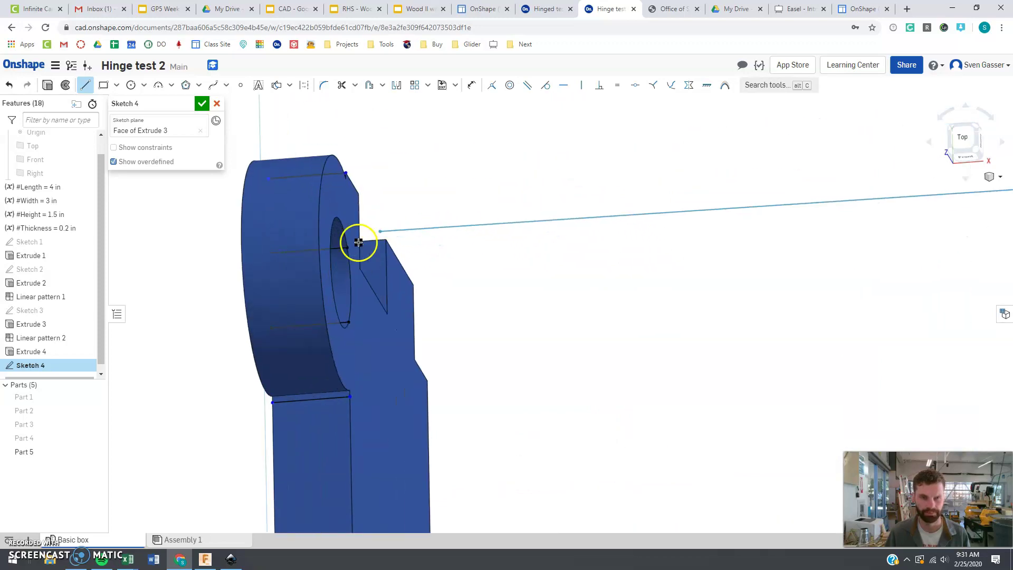
pyautogui.click(348, 248)
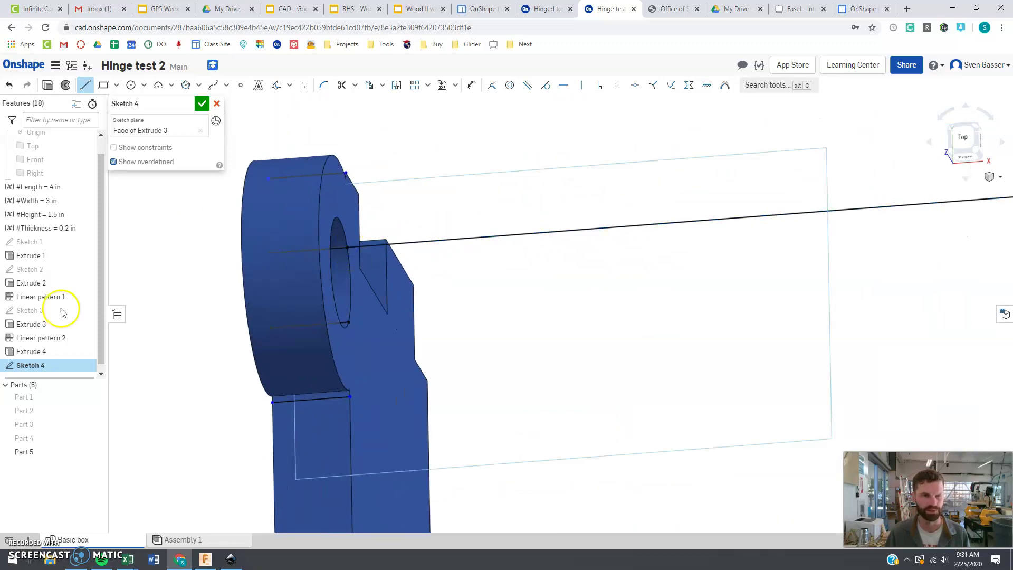
# Hide the side panel and draw the matching stepped notch at the left-hand knuckle with two 0.2 in lines.
pyautogui.click(100, 451)
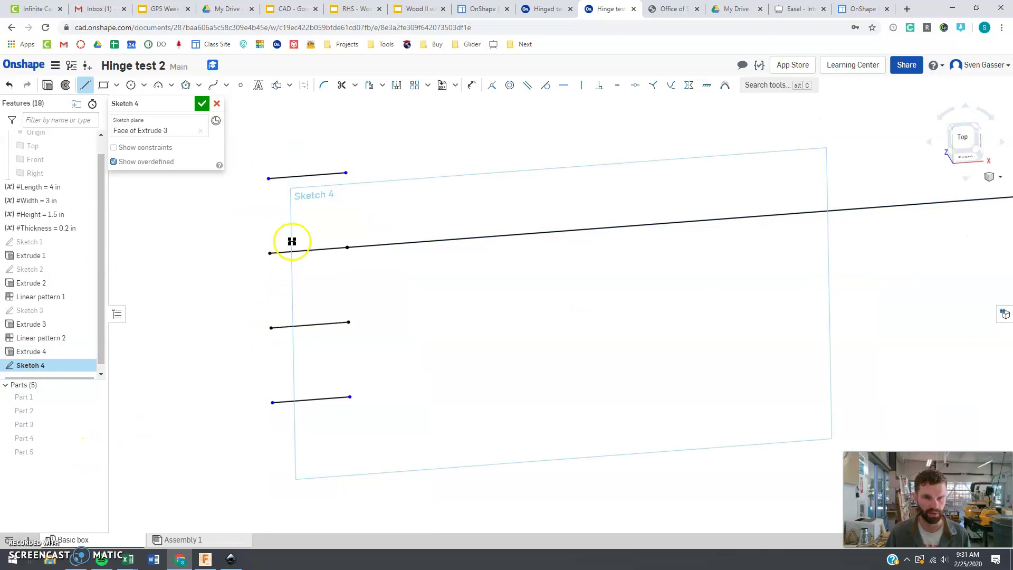
pyautogui.click(271, 327)
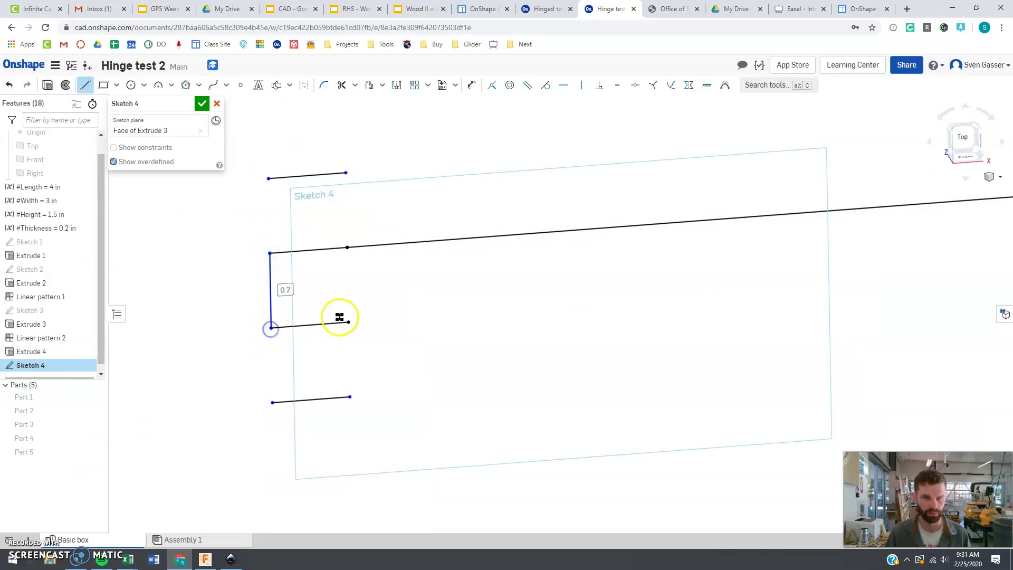
pyautogui.click(348, 322)
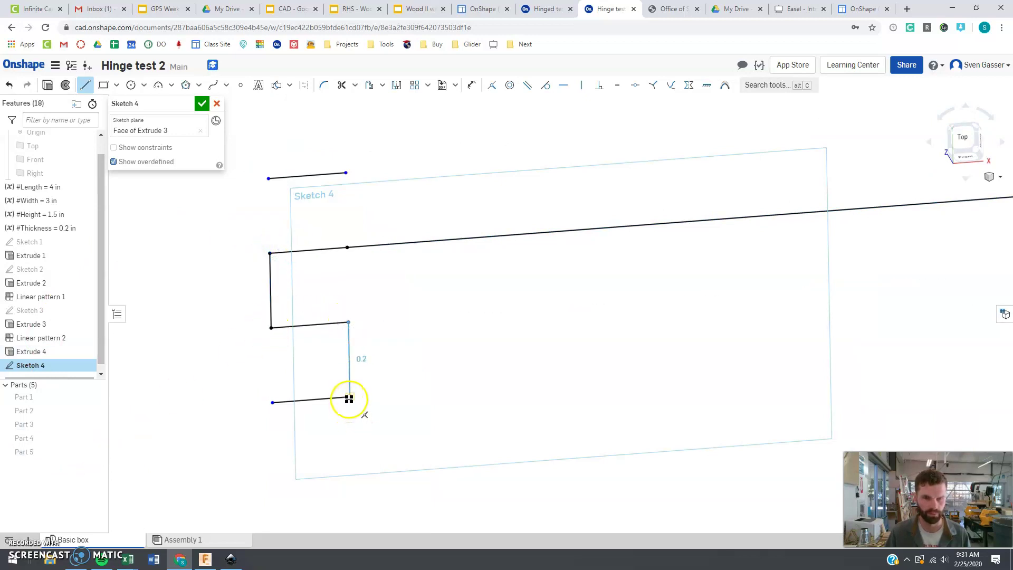
pyautogui.click(349, 400)
# Close the lid profile with a line from the left knuckle's front segment to the left front corner point.
pyautogui.scroll(-10, 352, 401)
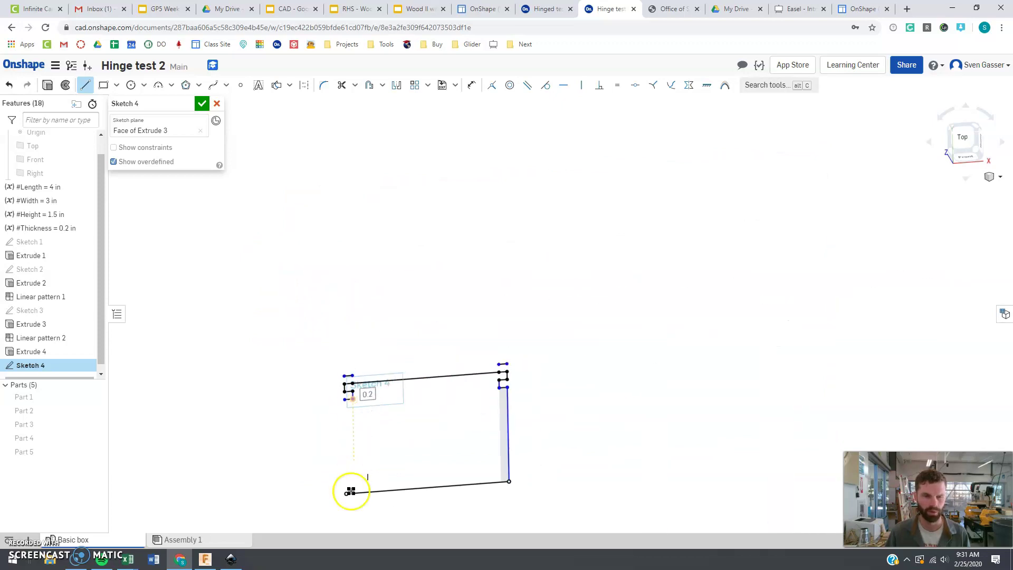
pyautogui.scroll(3, 352, 513)
pyautogui.click(337, 288)
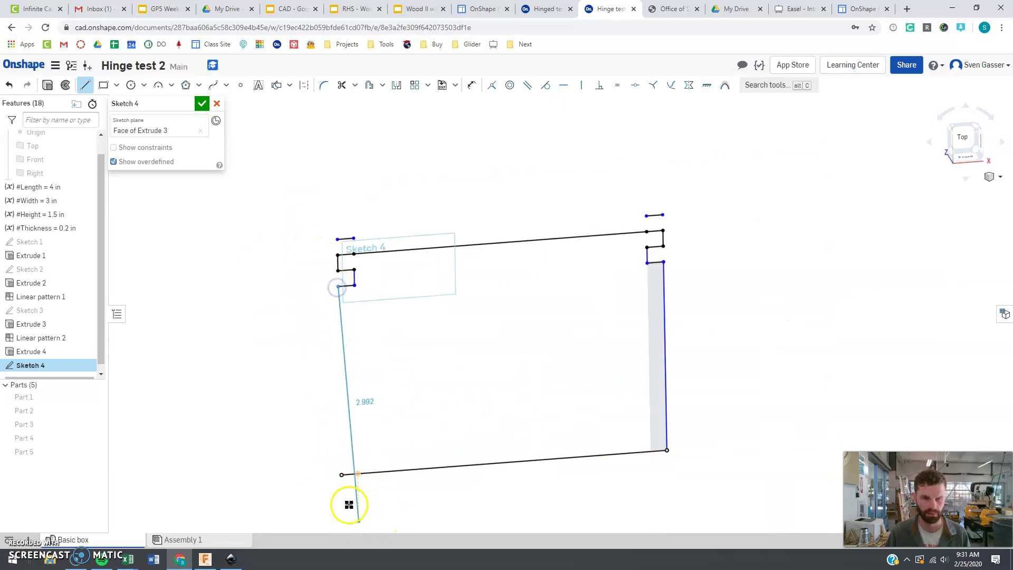
pyautogui.click(341, 474)
pyautogui.press('Escape')
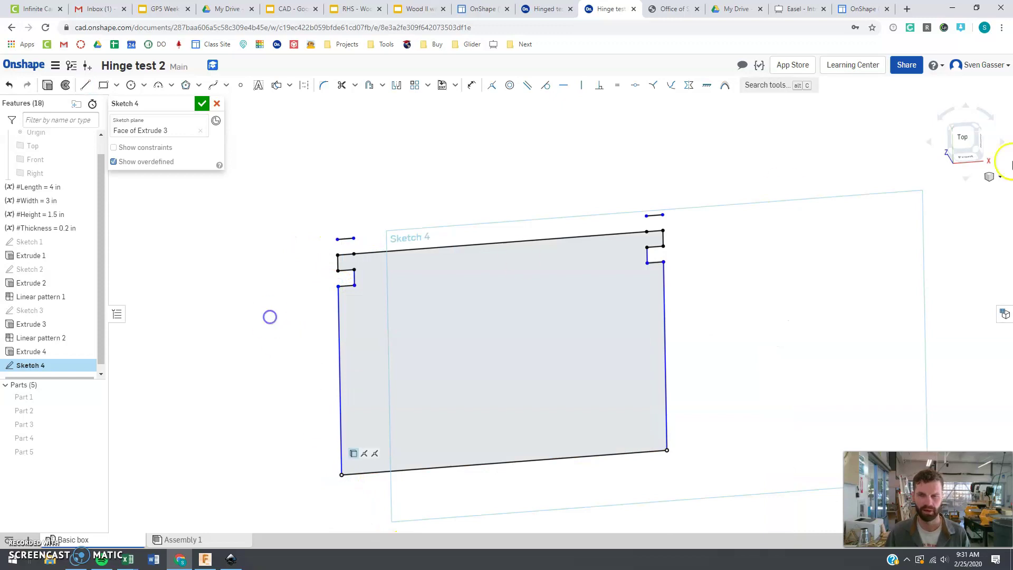
# Switch to the Top view and delete the leftover projected segments behind the lid's back edge.
pyautogui.click(963, 137)
pyautogui.moveTo(480, 192); pyautogui.dragTo(787, 238)
pyautogui.press('Delete')
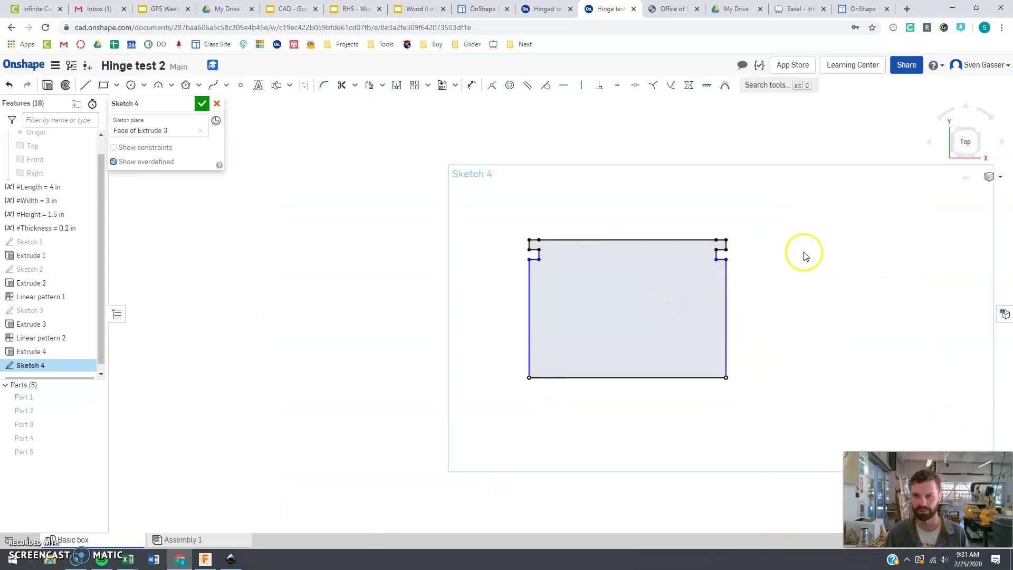
# Extrude the lid profile as a new part with a blind depth of #Thickness.
pyautogui.scroll(3, 814, 328)
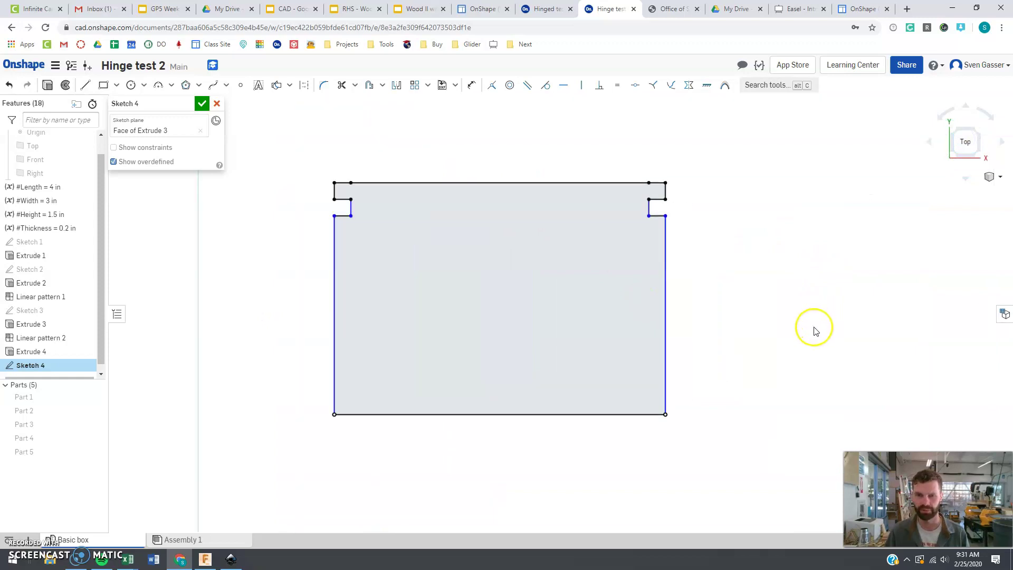
pyautogui.click(48, 85)
pyautogui.click(196, 188)
pyautogui.write('#Thickness')
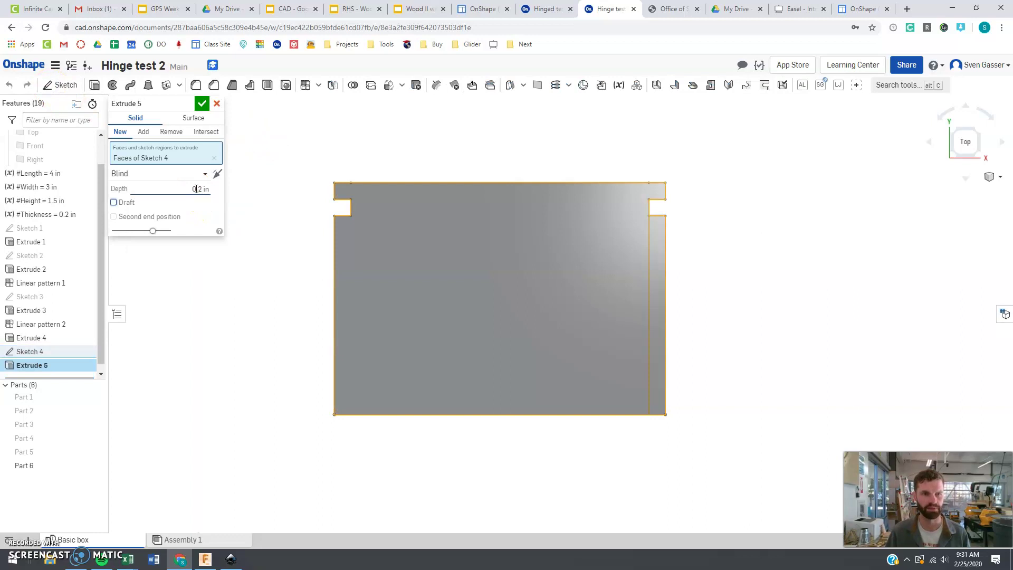
pyautogui.moveTo(294, 291); pyautogui.dragTo(175, 358, button='right')
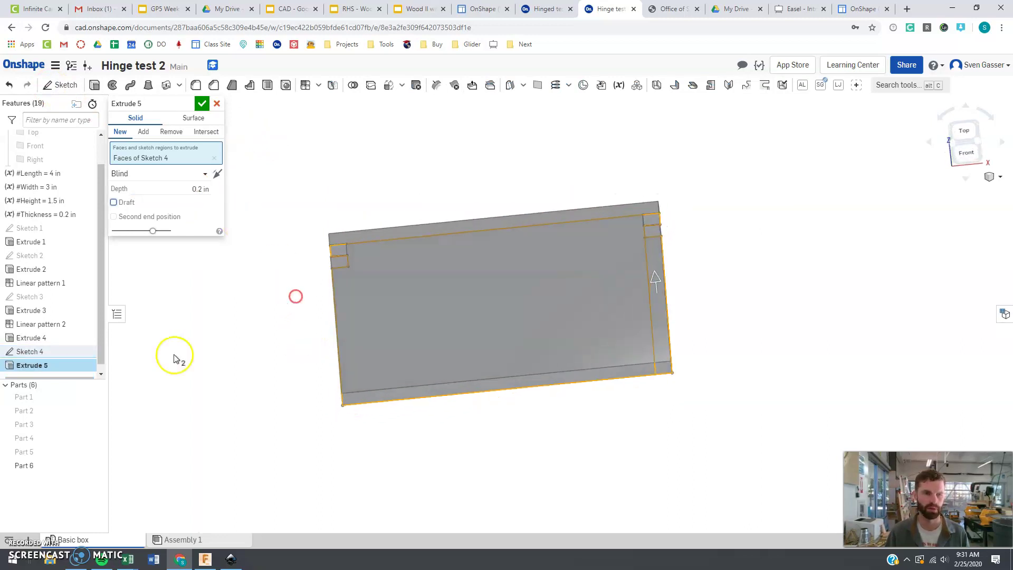
# Show all five box parts again, check the lid's fit between the knuckles and accept the extrusion.
pyautogui.click(102, 398)
pyautogui.click(101, 410)
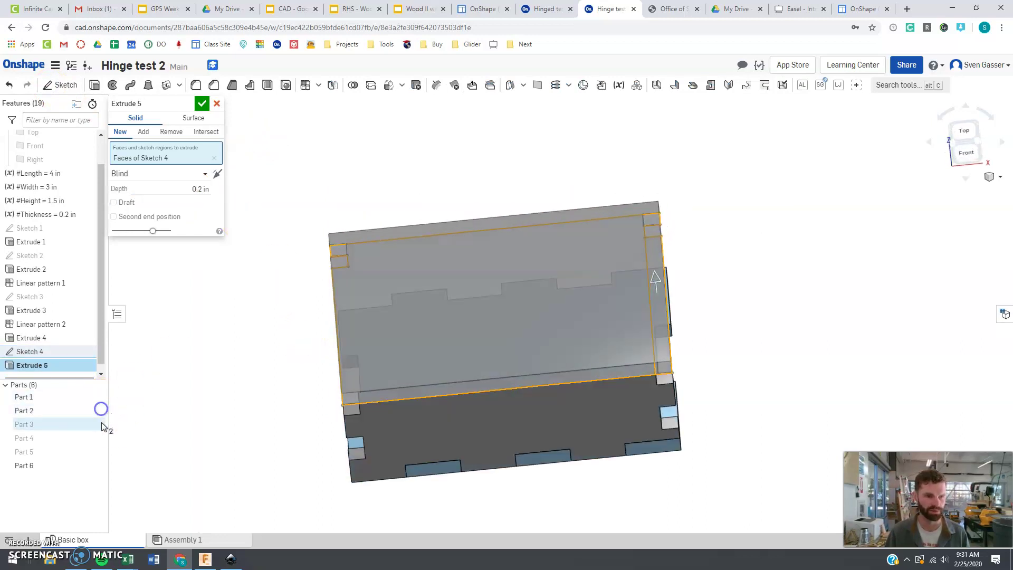
pyautogui.click(101, 425)
pyautogui.click(100, 438)
pyautogui.click(100, 453)
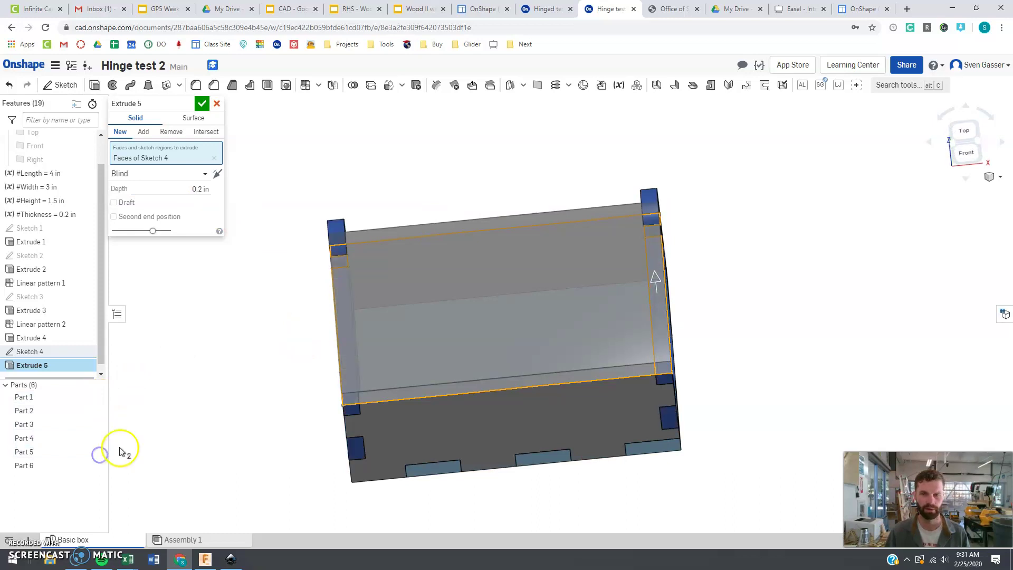
pyautogui.moveTo(270, 434); pyautogui.dragTo(313, 417, button='right')
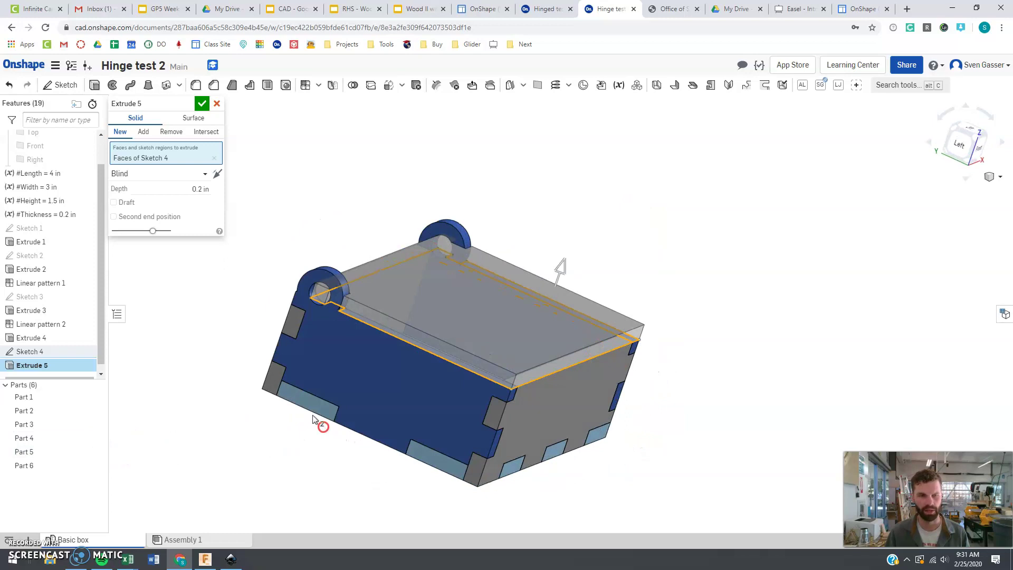
pyautogui.click(203, 103)
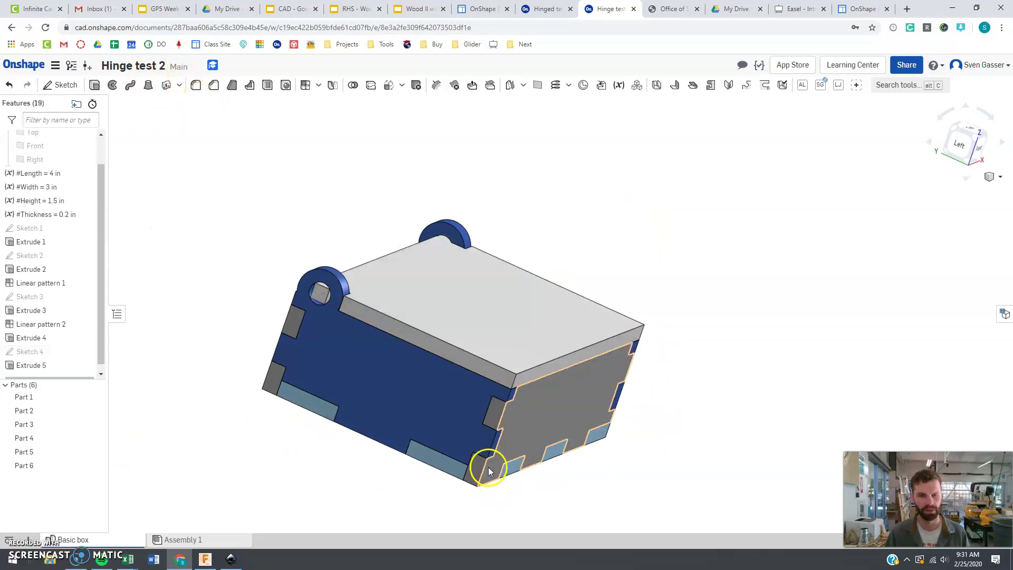
pyautogui.moveTo(658, 419)
pyautogui.mouseDown(button='right')
pyautogui.moveTo(554, 432)
pyautogui.moveTo(653, 416)
pyautogui.mouseUp(button='right')
pyautogui.moveTo(663, 412); pyautogui.dragTo(666, 417, button='right')
pyautogui.scroll(3, 453, 397)
pyautogui.scroll(2, 453, 399)
pyautogui.scroll(-2, 457, 398)
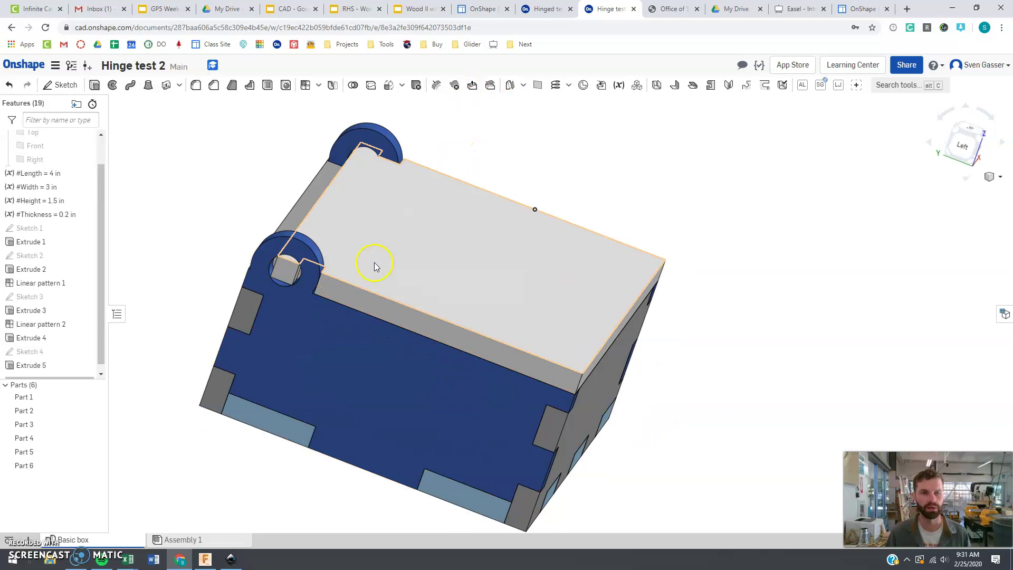